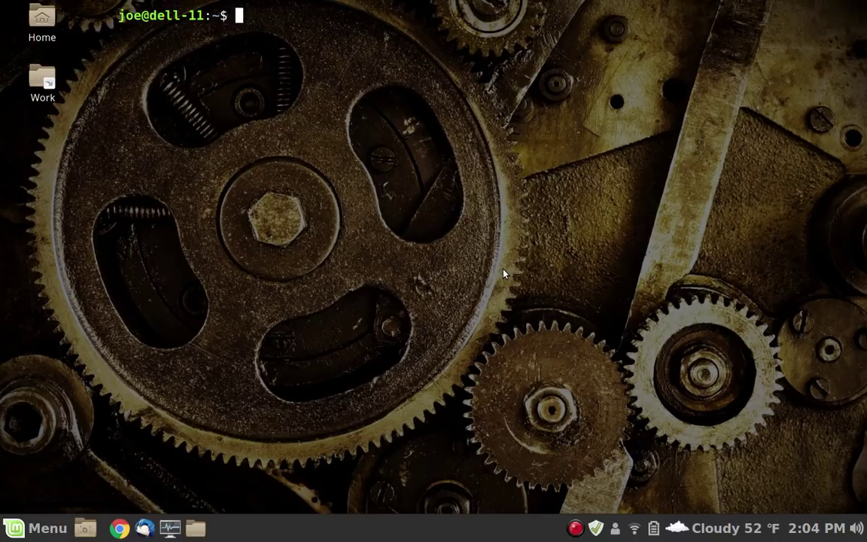
Open a standard windowed terminal and close it again
key("ctrl+alt+t")
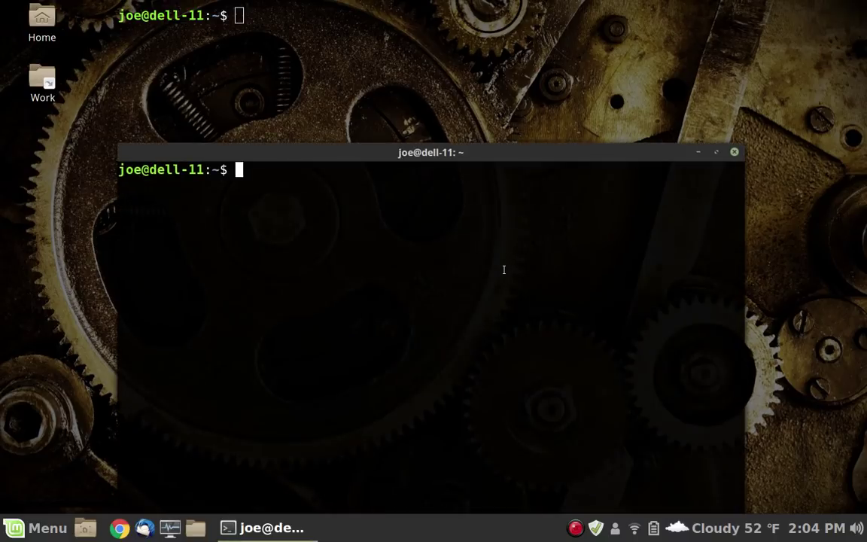
left_click(735, 154)
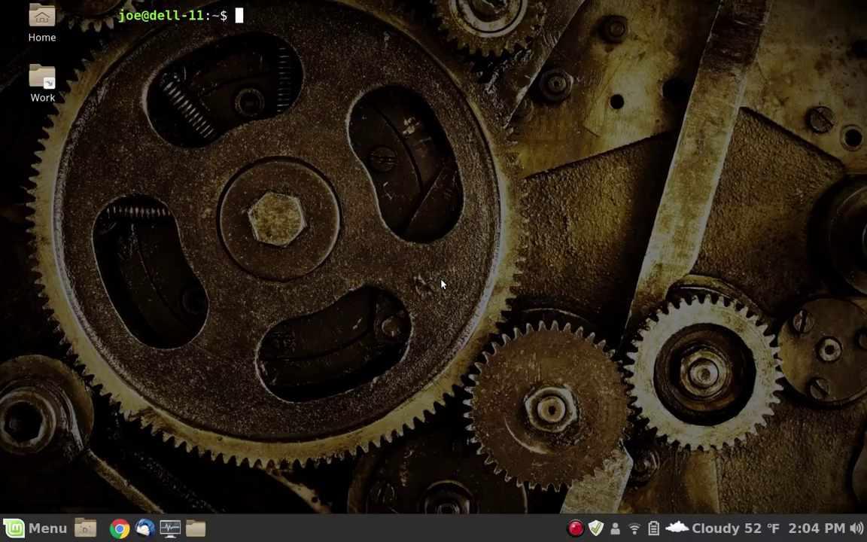
List the home folder with ls in the drop-down terminal, and view the running processes in htop before quitting it
type("ls")
key("Return")
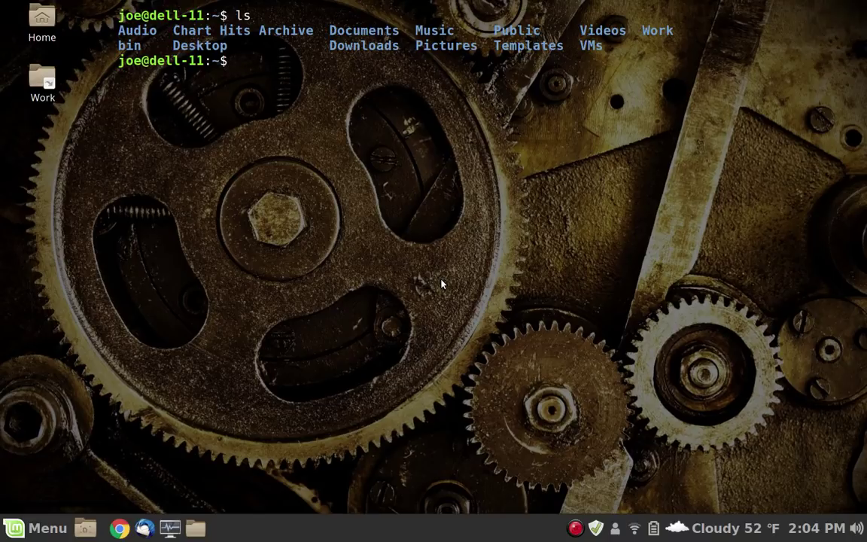
type("htop")
key("Return")
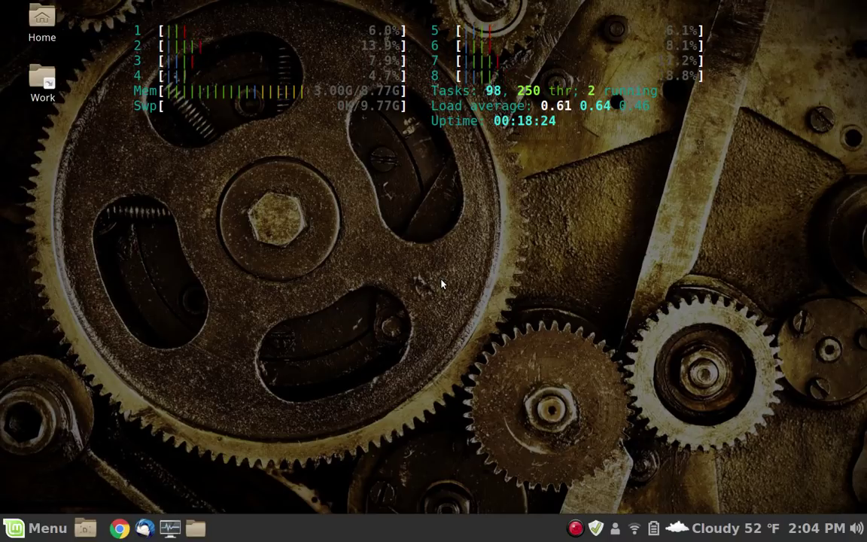
key("q")
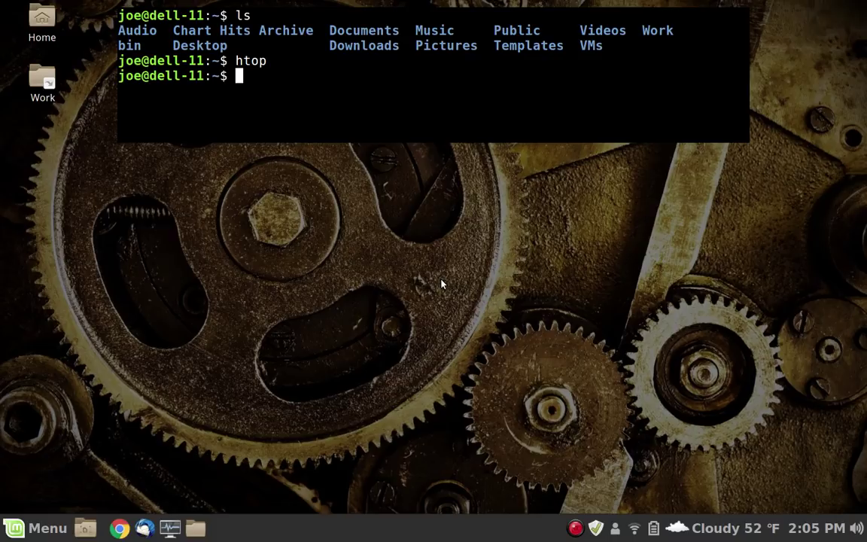
Switch the drop-down terminal to full screen and back, and hide it and show it again
key("F11")
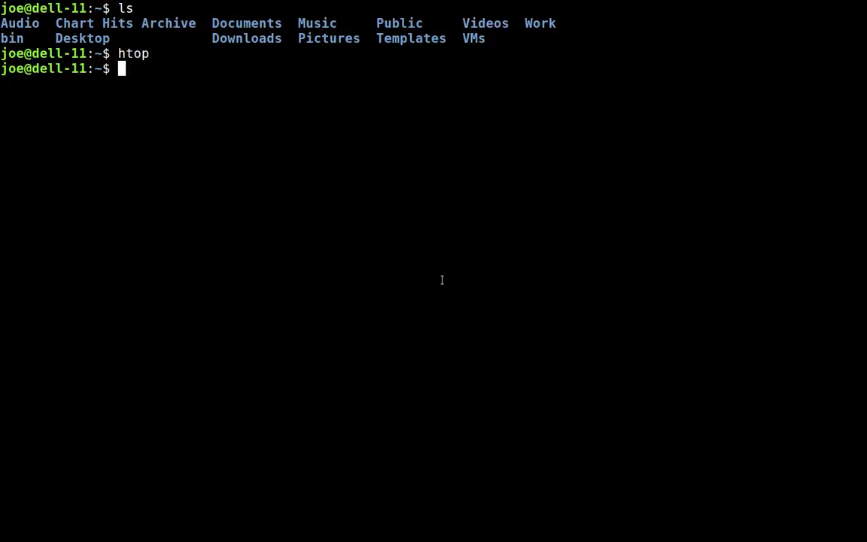
key("F11")
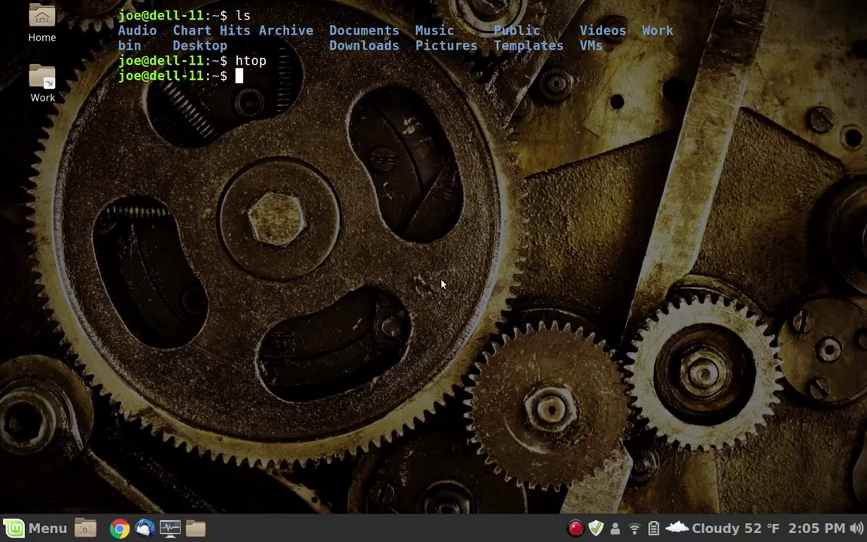
key("F12")
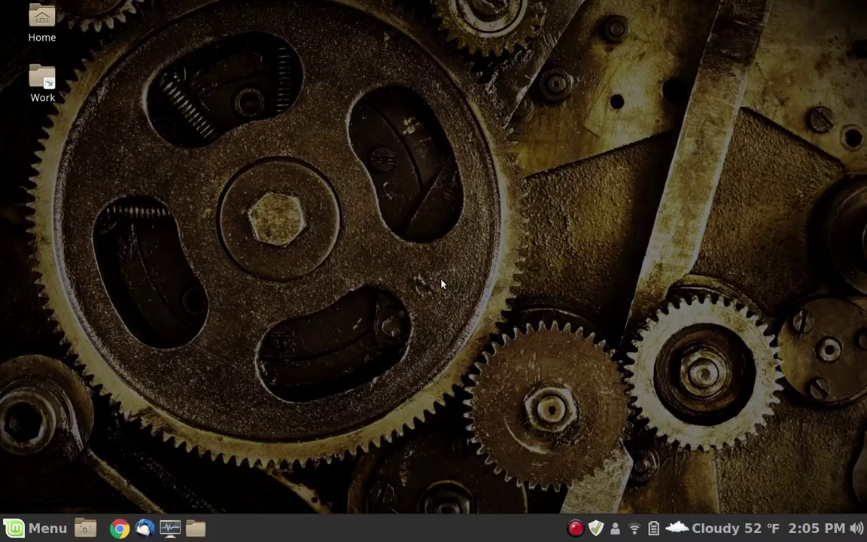
key("F12")
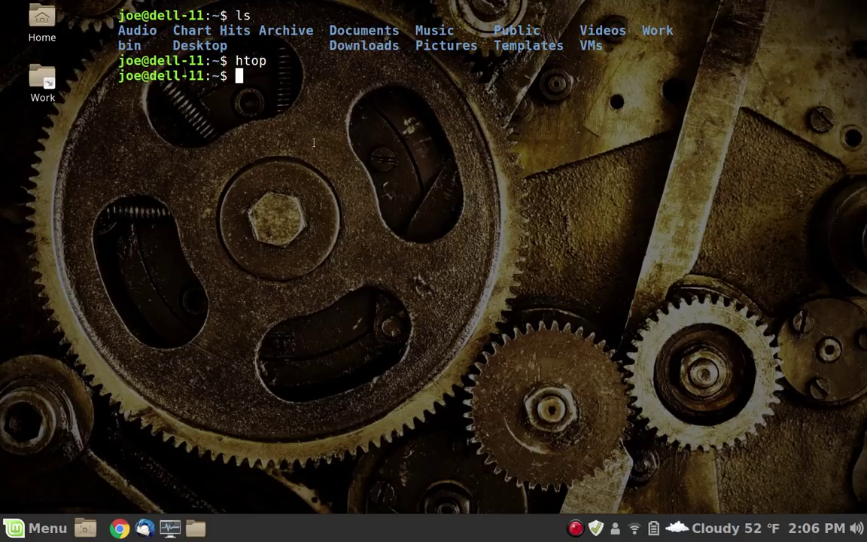
Open the Home folder, toggle the drop-down terminal repeatedly over its window, and close the folder window
left_click(33, 40)
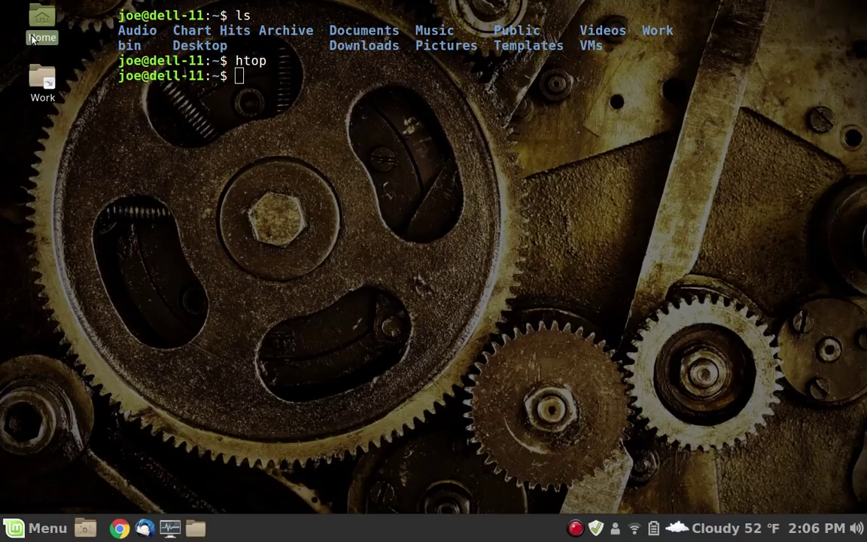
double_click(33, 40)
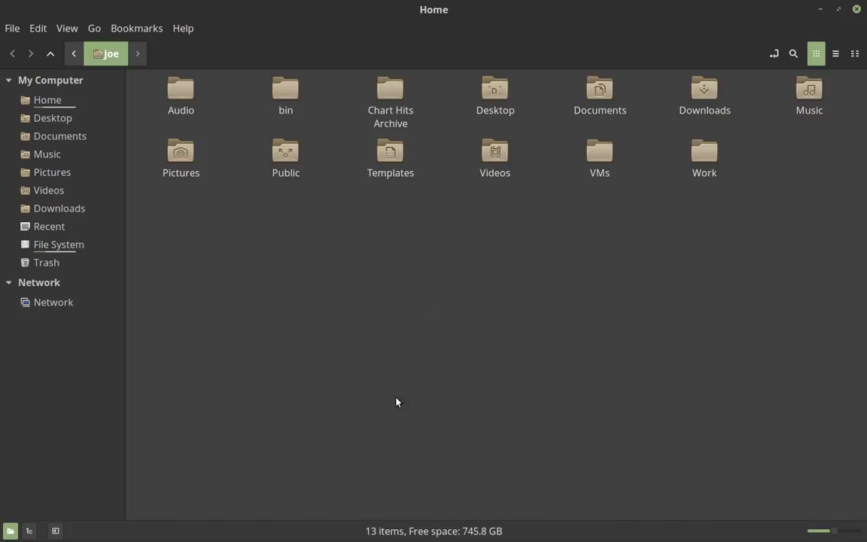
mouse_move(260, 538)
key("F12")
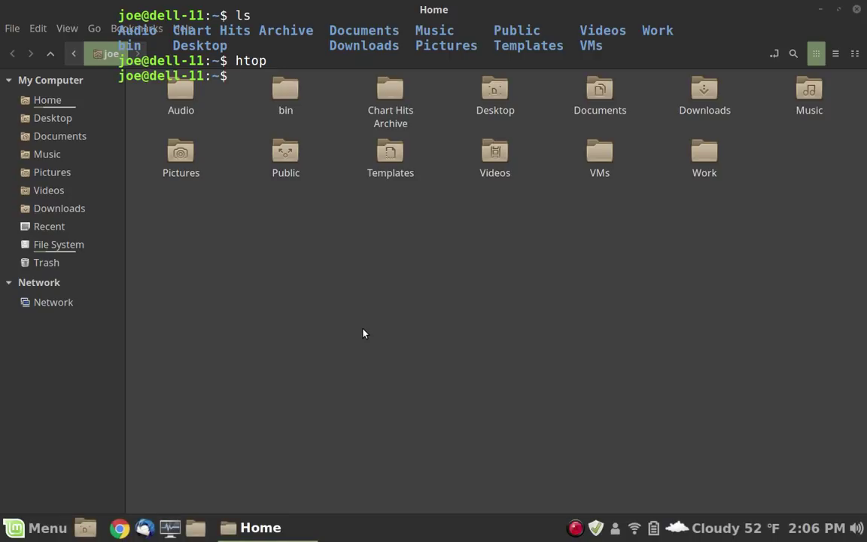
key("F12")
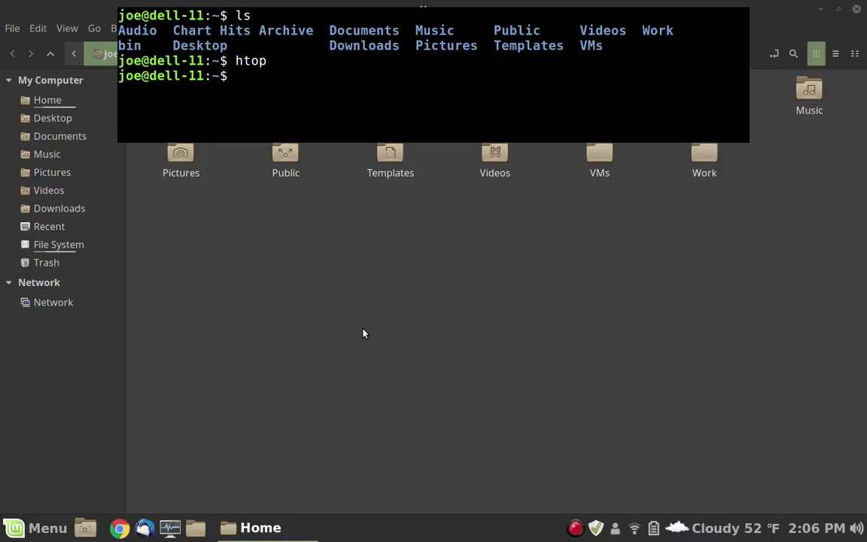
key("F12")
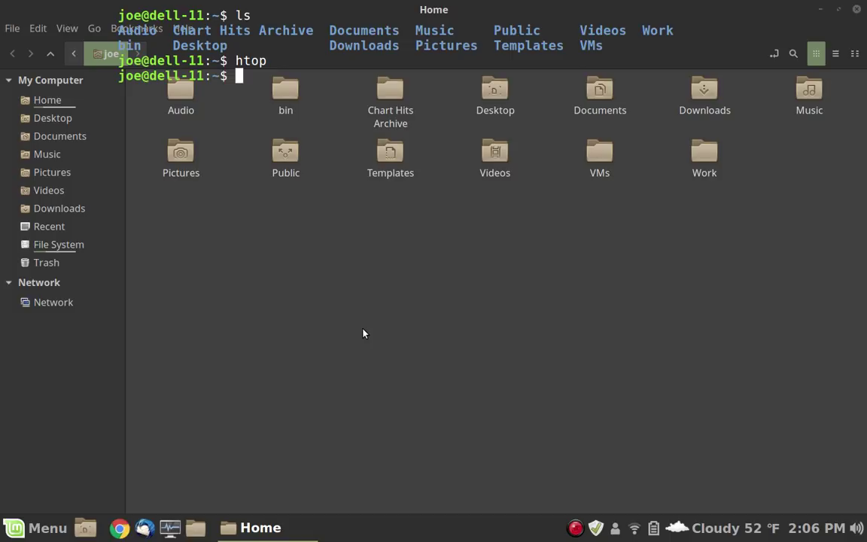
key("F12")
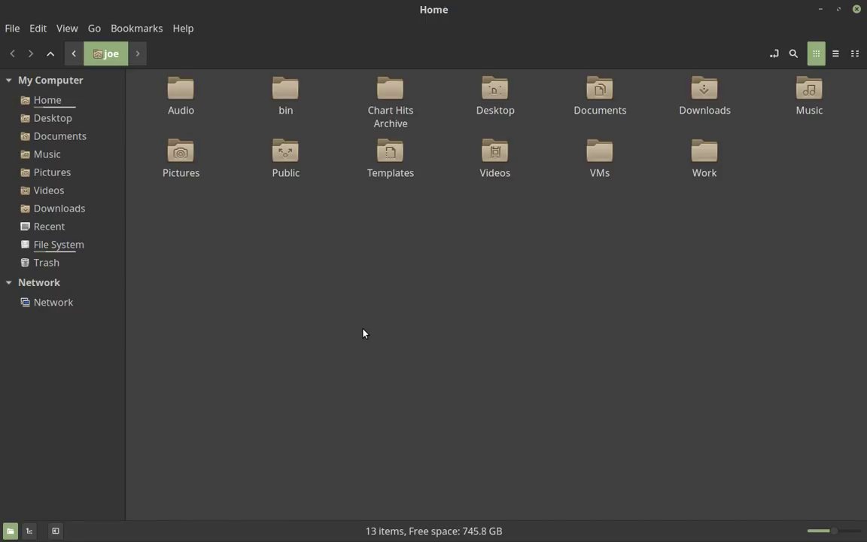
key("F12")
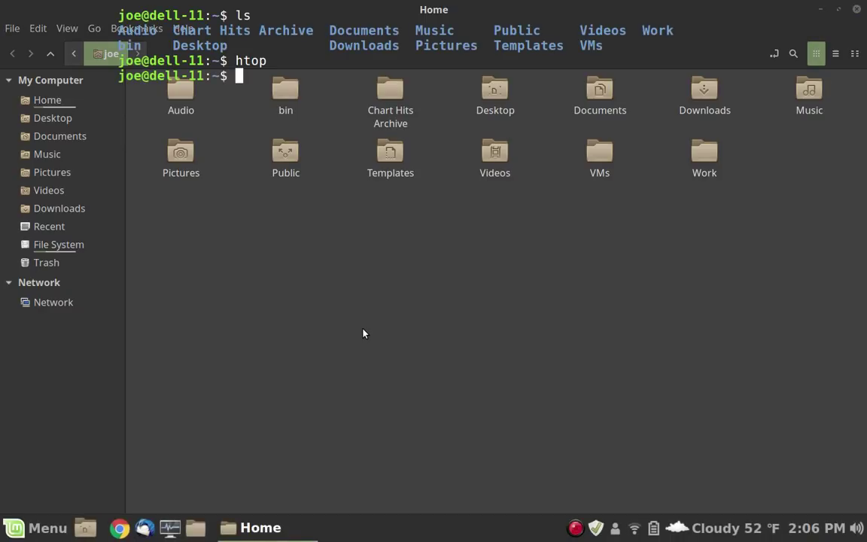
key("F12")
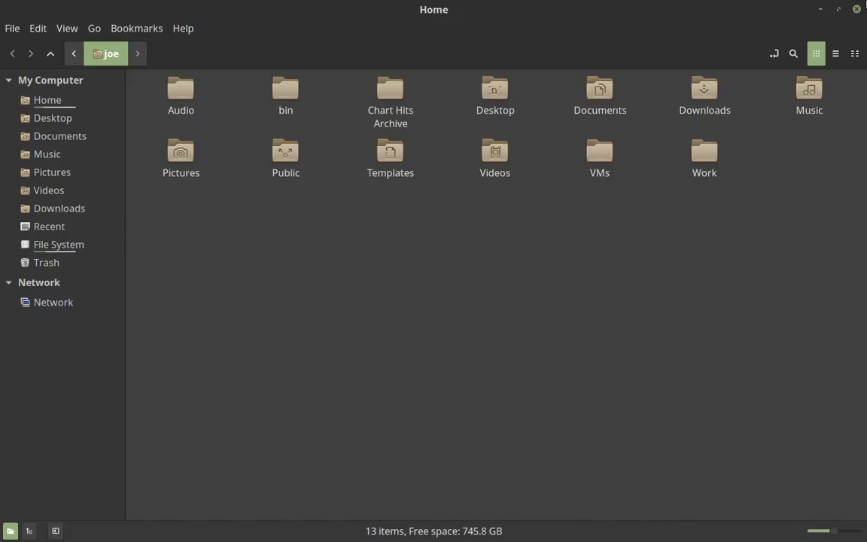
key("ctrl+w")
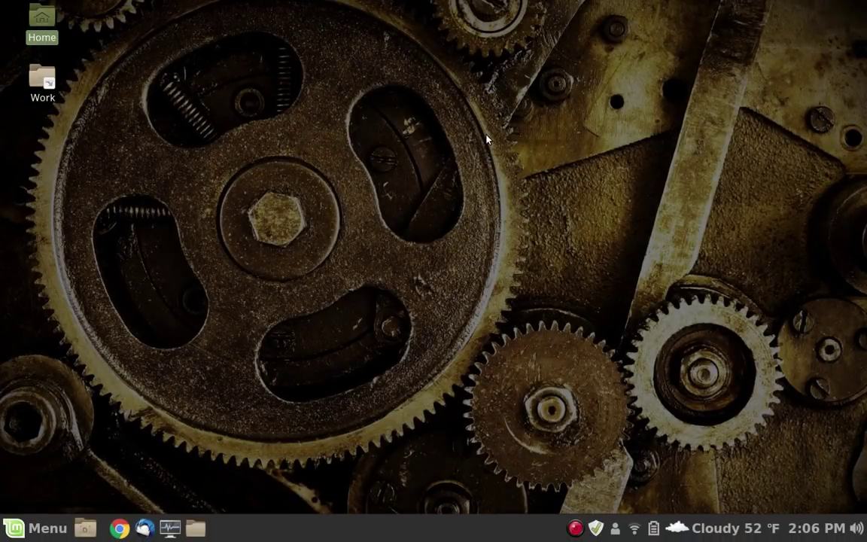
Show the drop-down terminal and end its shell session with the exit command
key("F12")
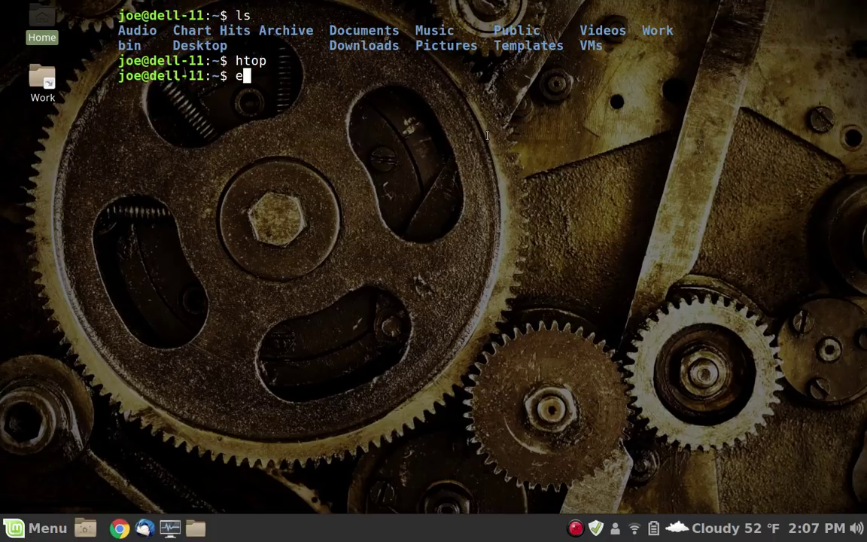
type("exit")
key("Return")
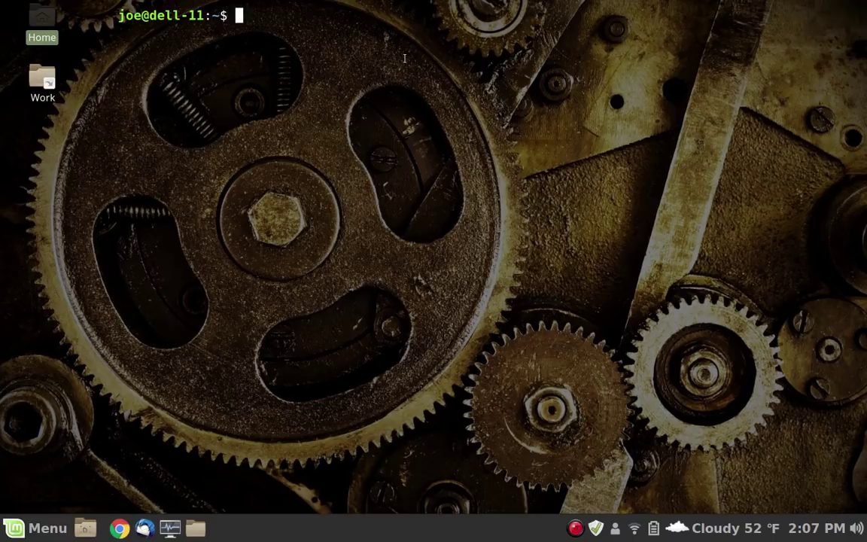
Add two more tabs to the drop-down terminal
right_click(358, 44)
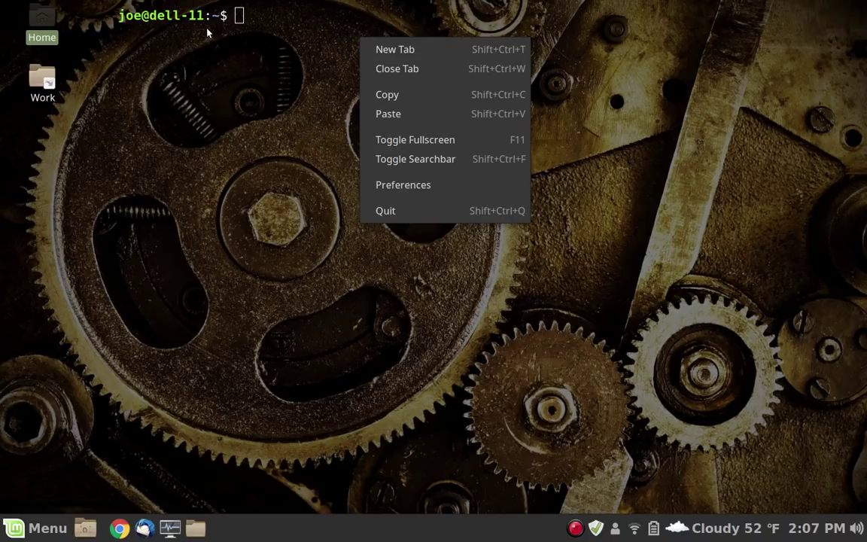
left_click(311, 28)
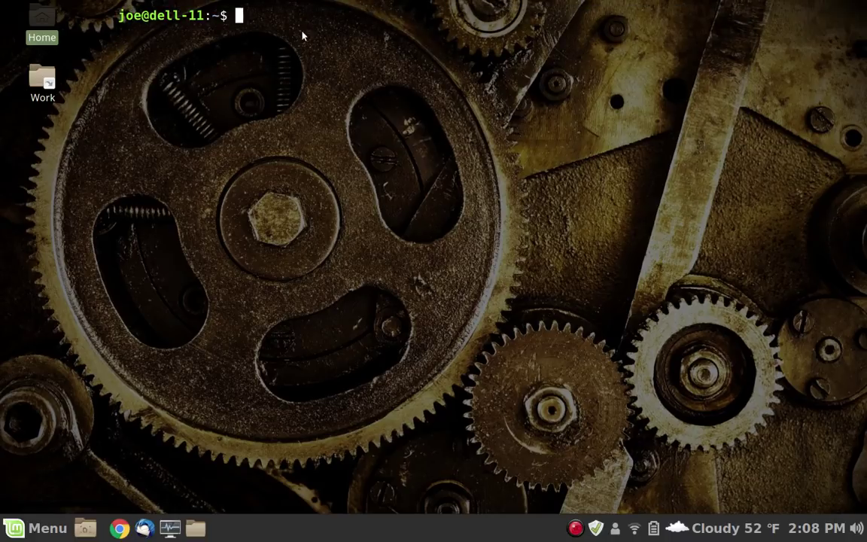
right_click(303, 34)
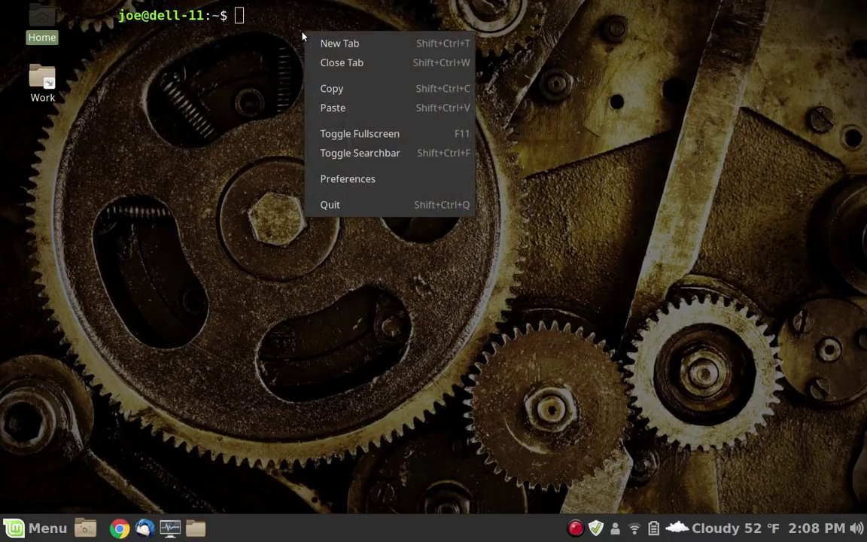
left_click(411, 42)
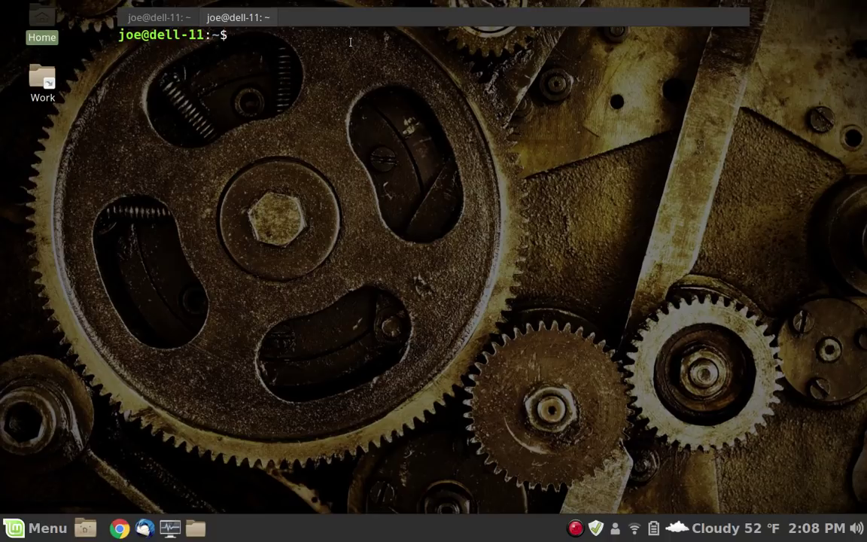
right_click(350, 41)
left_click(412, 54)
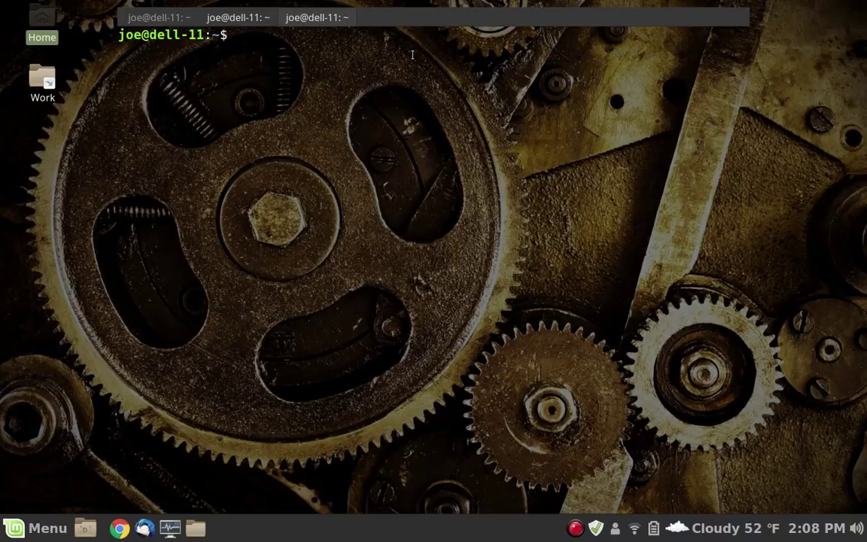
Switch through the second and third terminal tabs and return to the first one
left_click(261, 20)
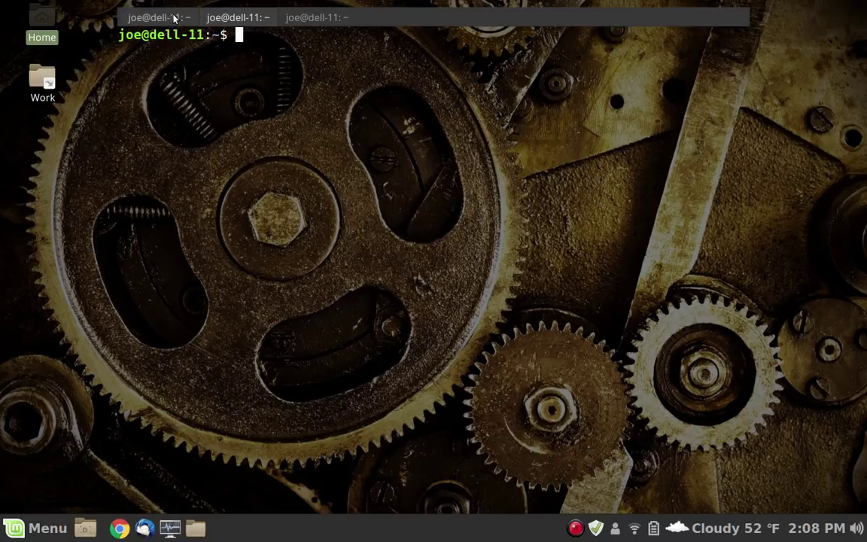
left_click(310, 18)
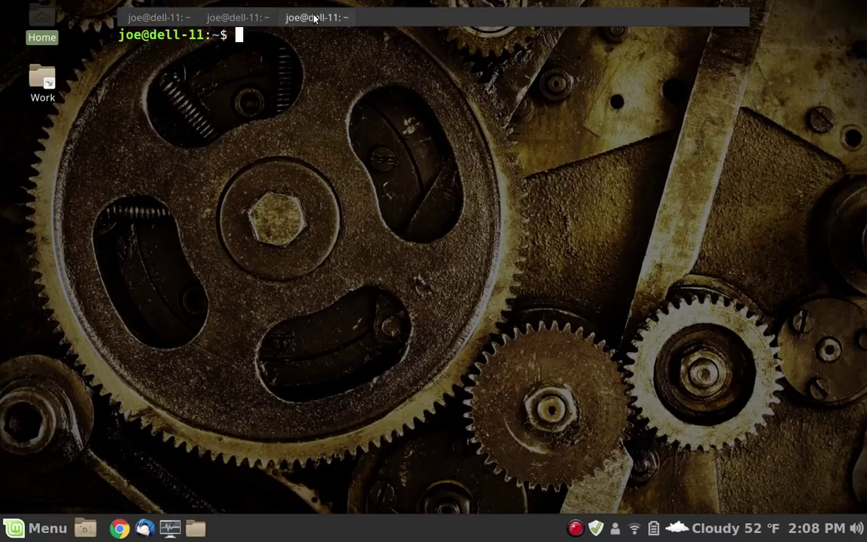
left_click(167, 19)
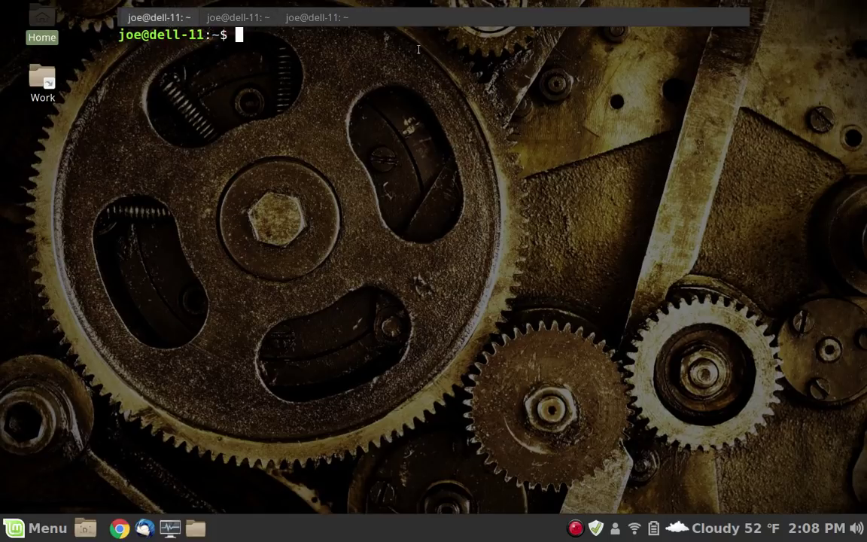
Close two of the three terminal tabs so that a single session remains
right_click(352, 73)
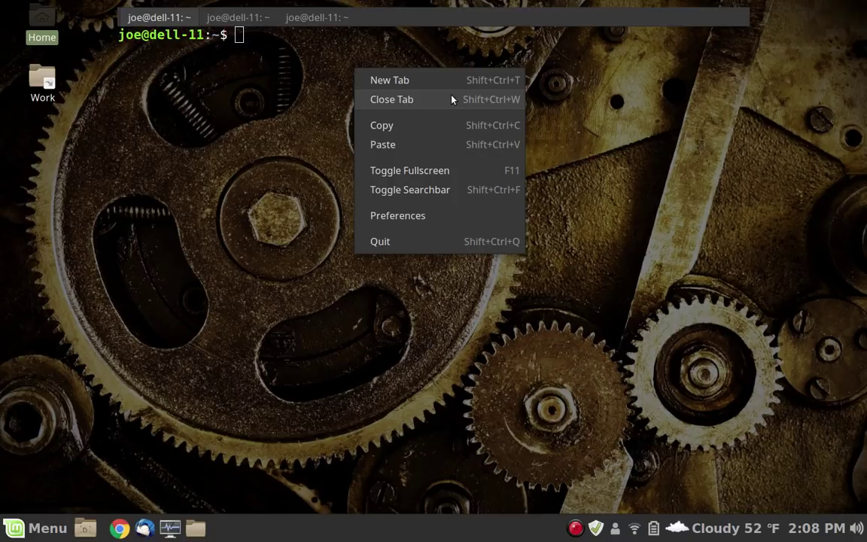
left_click(455, 100)
right_click(319, 77)
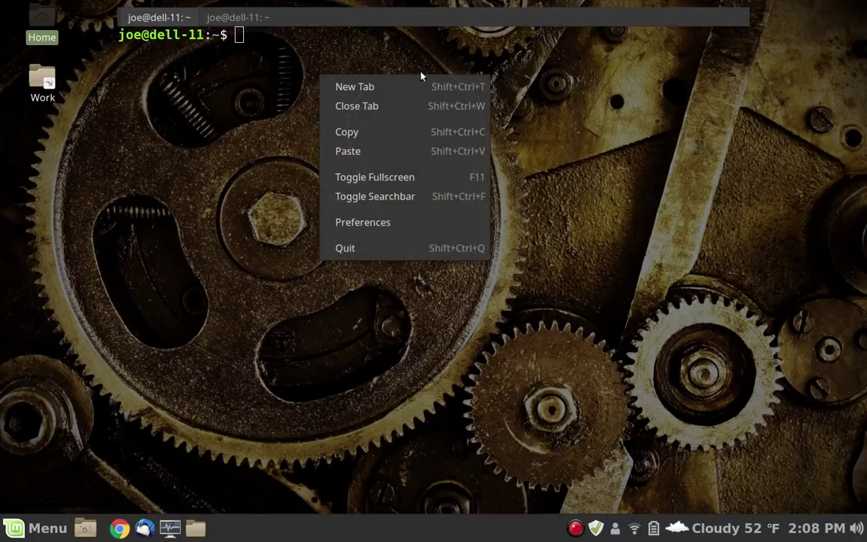
left_click(405, 107)
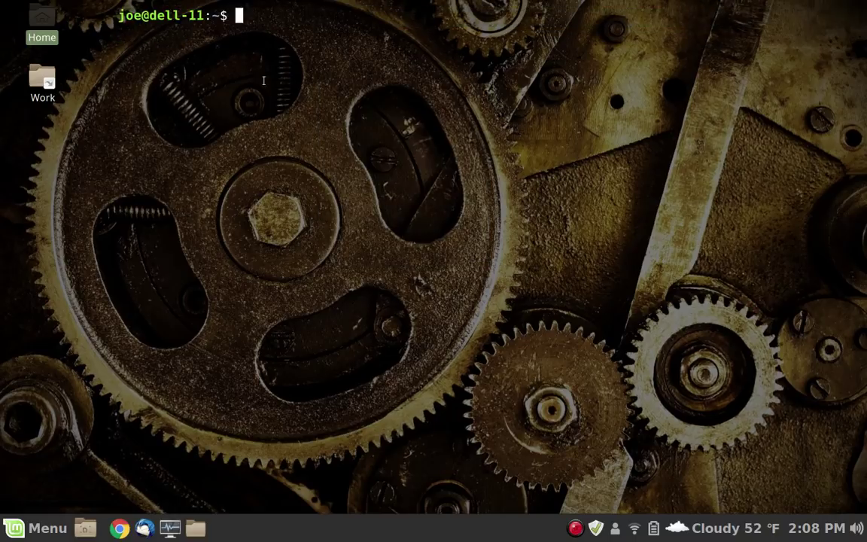
Close the last remaining terminal tab, and end the fresh shell session with an end-of-file signal
right_click(313, 46)
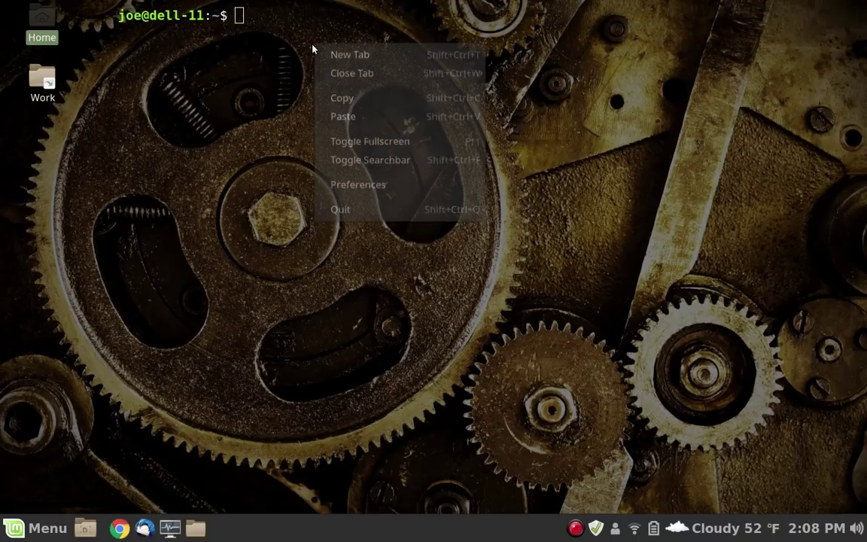
left_click(431, 80)
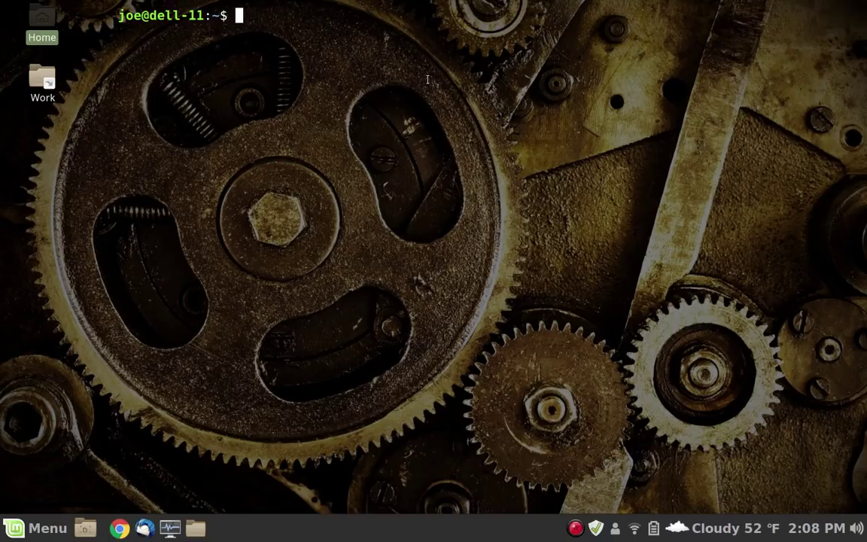
key("ctrl+d")
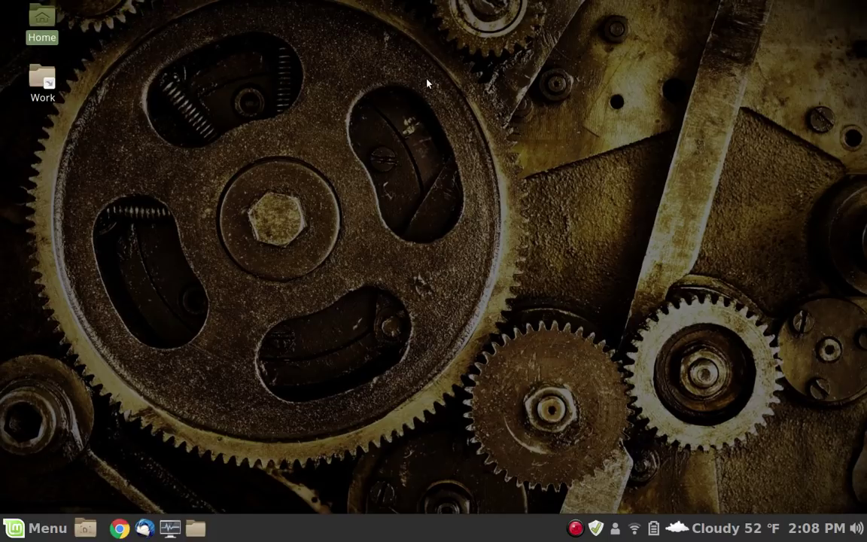
Search the applications for "tild" and launch Tilda, then dismiss its drop-down terminal
left_click(17, 527)
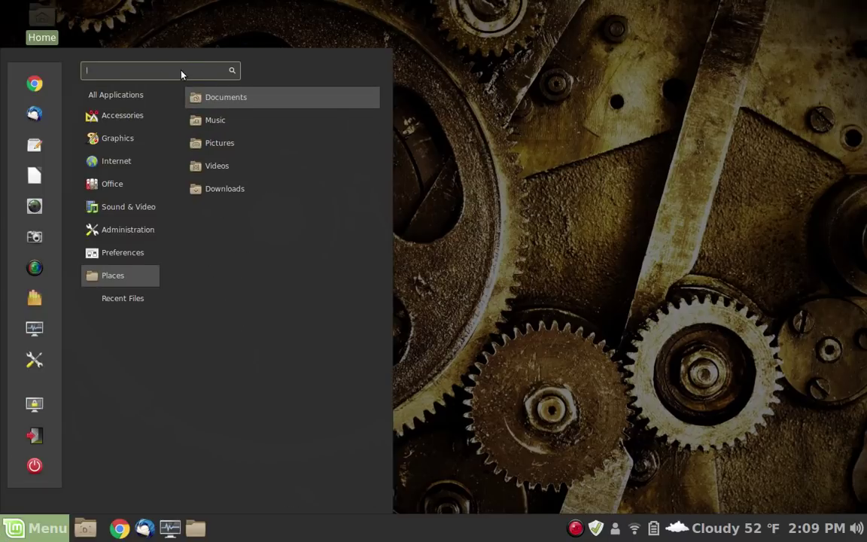
type("tild")
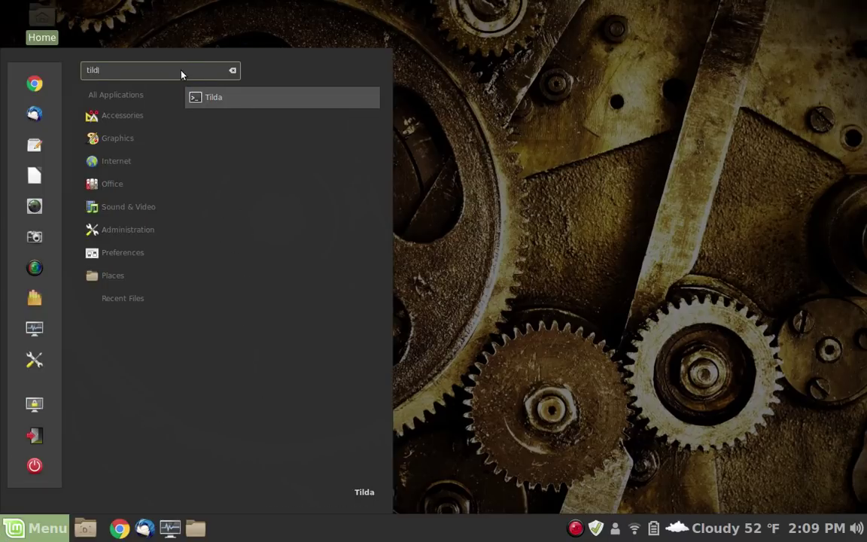
left_click(279, 104)
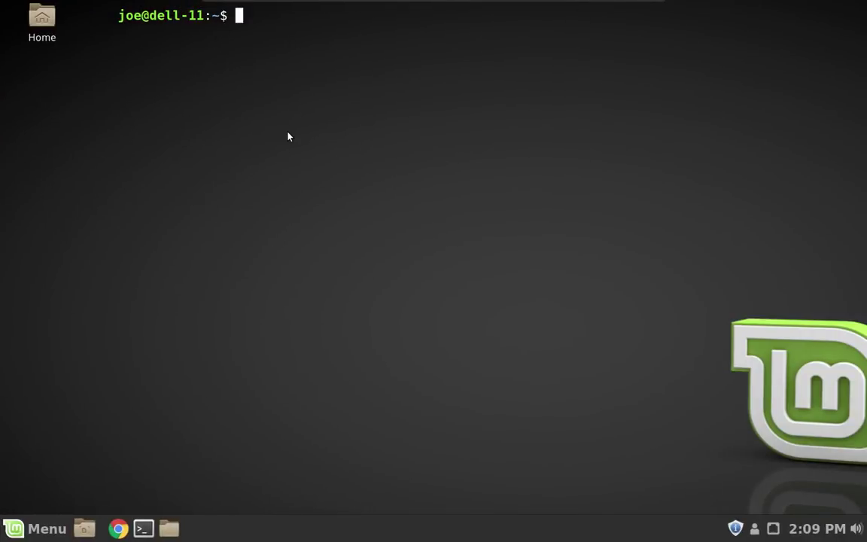
key("ctrl+d")
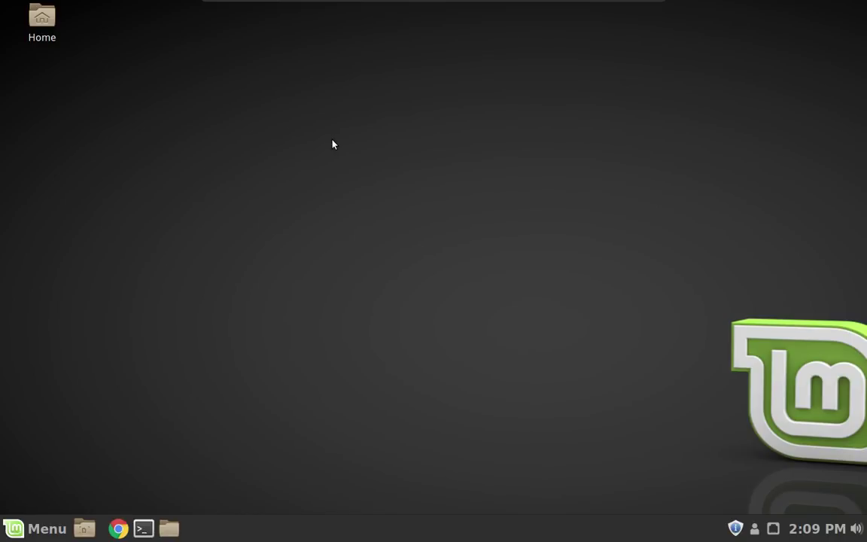
In a regular terminal window, run "sudo apt install tilda", enter the account password, accept the installation, and close the window
key("ctrl+alt+t")
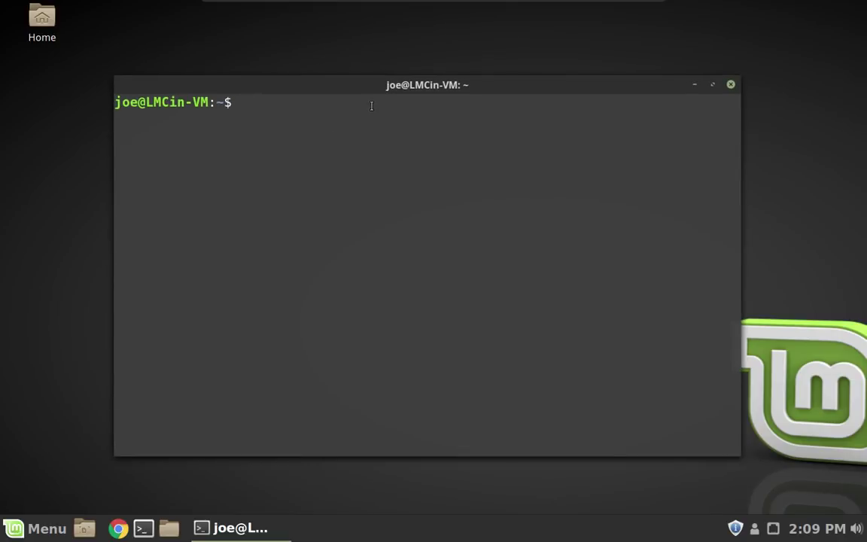
type("sudo apt insta")
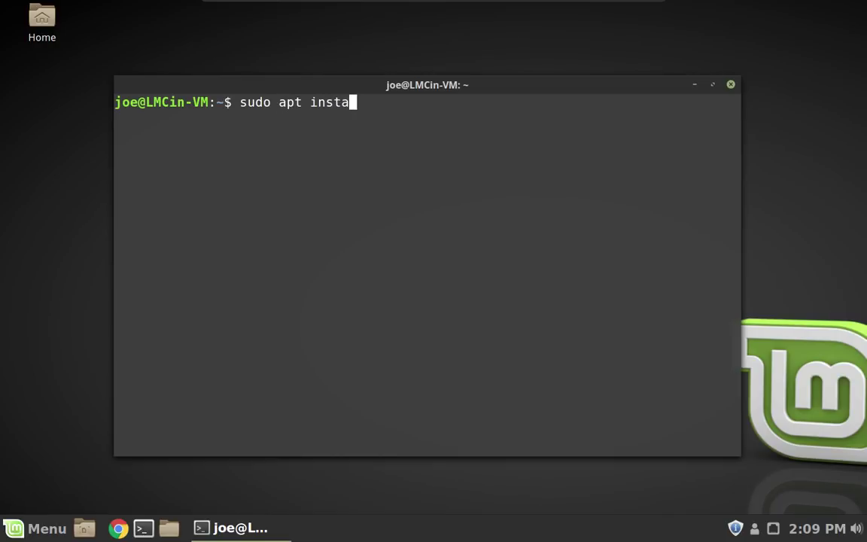
type("ll tilda")
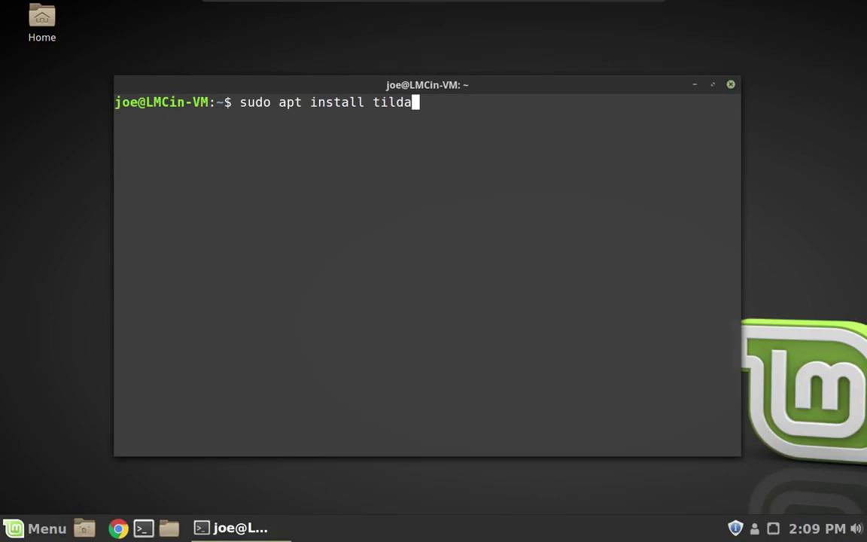
key("Return")
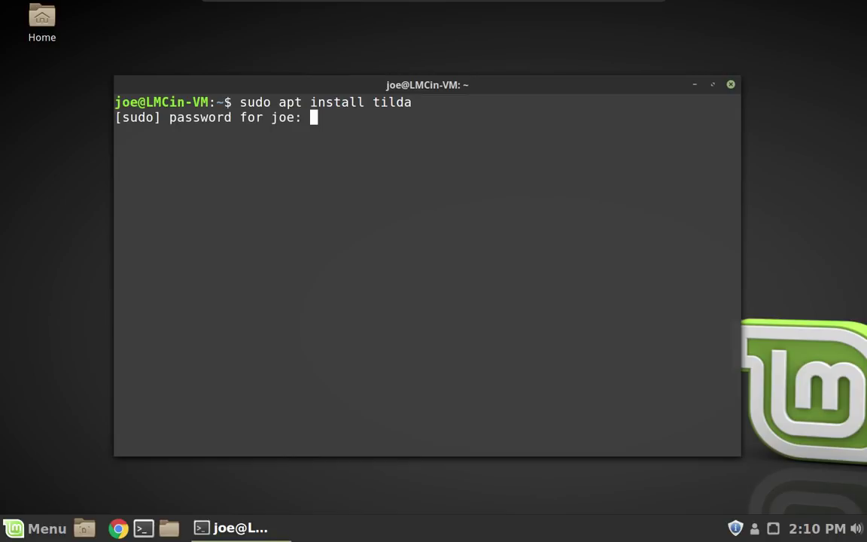
key("Return")
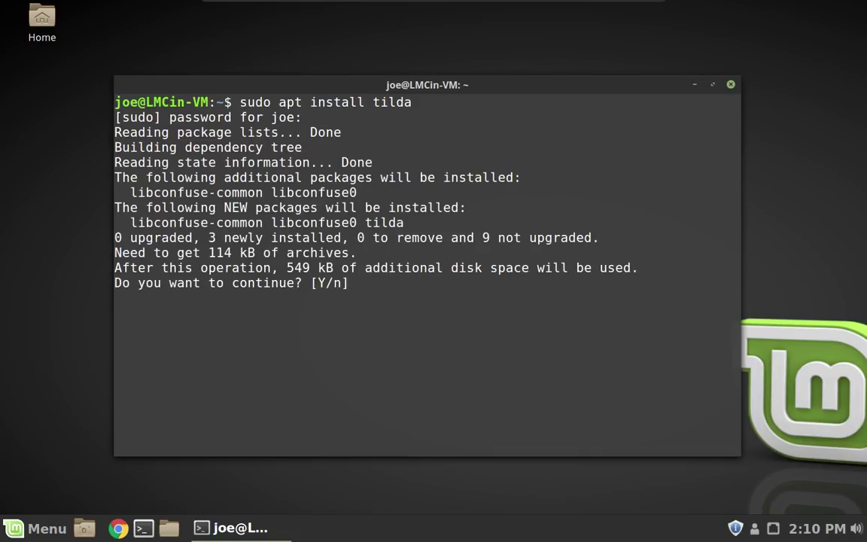
type("y")
key("Return")
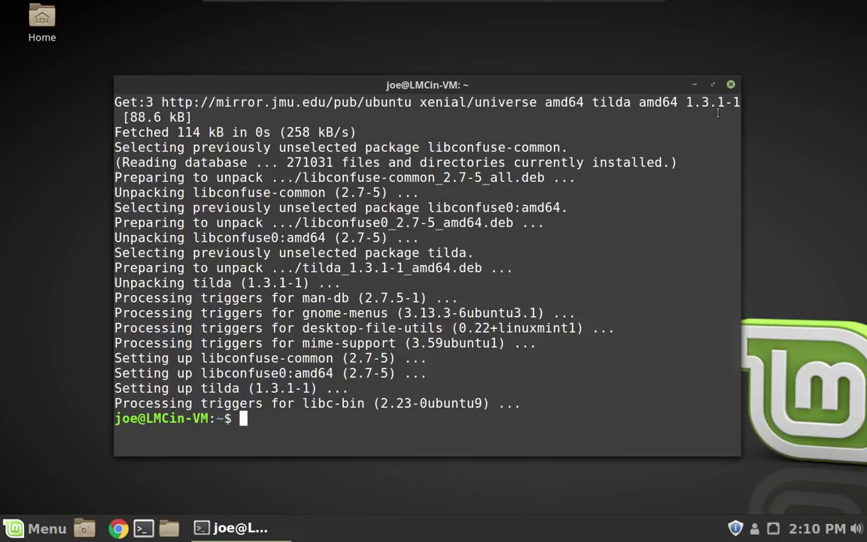
left_click(731, 85)
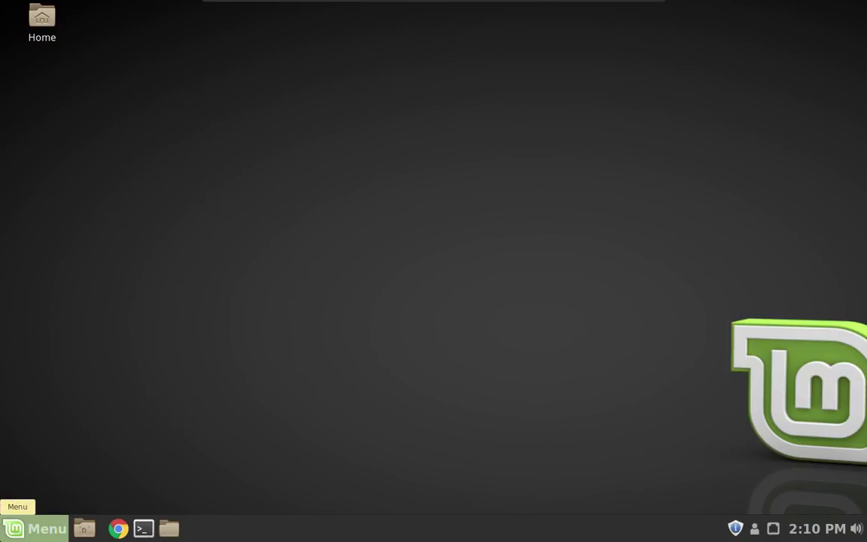
Launch the newly installed Tilda and move its configuration window down so the drop-down terminal stays in view
key("super")
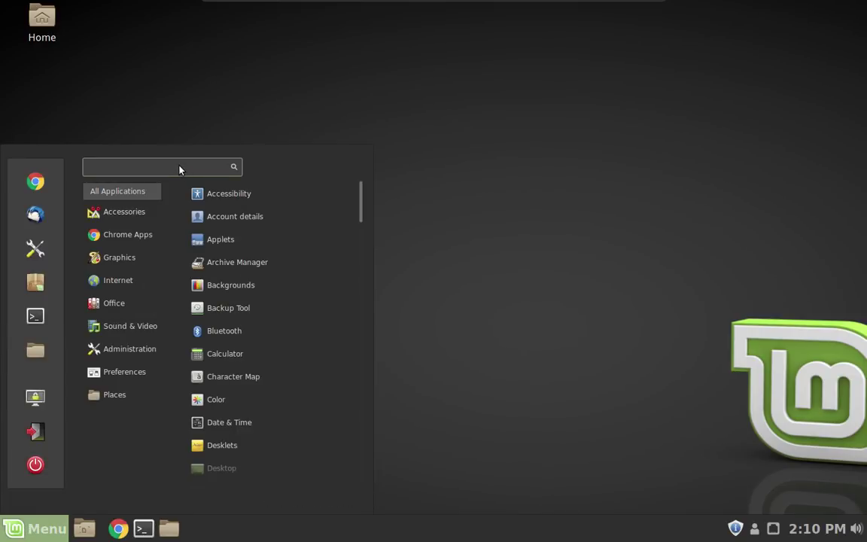
type("tild")
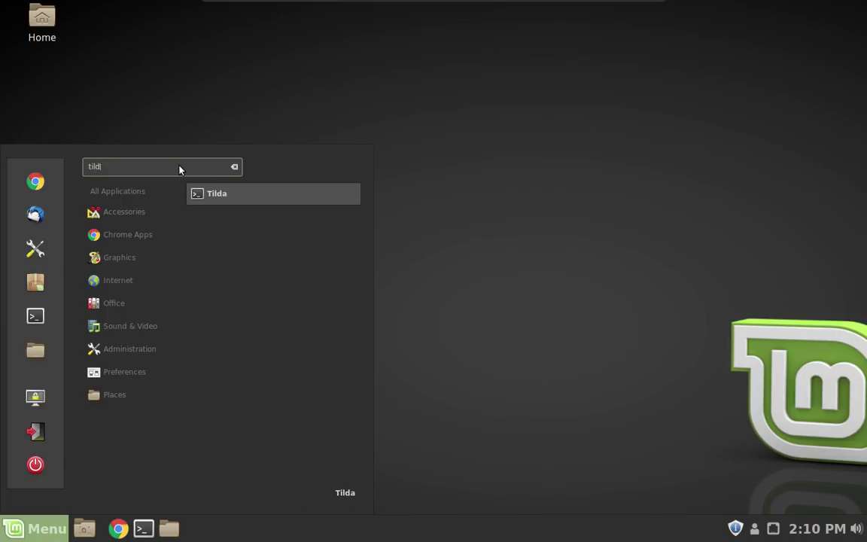
left_click(268, 193)
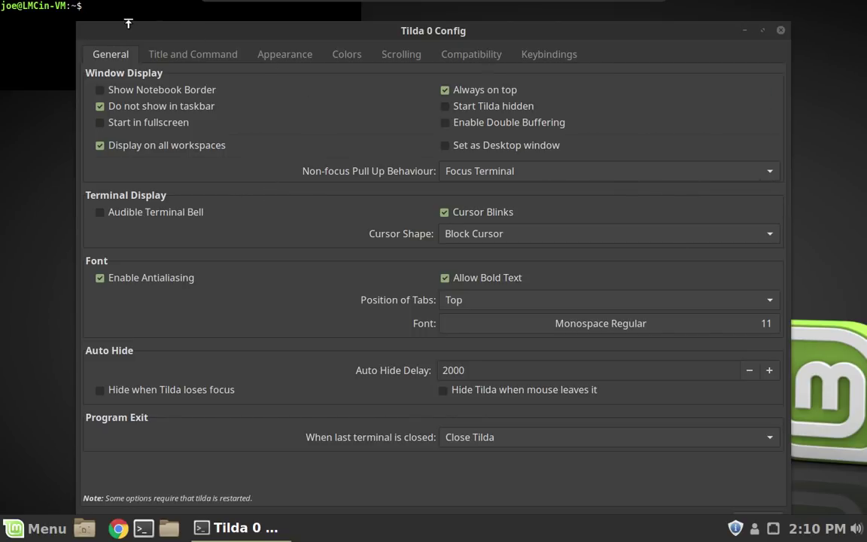
left_click_drag(289, 37, 277, 72)
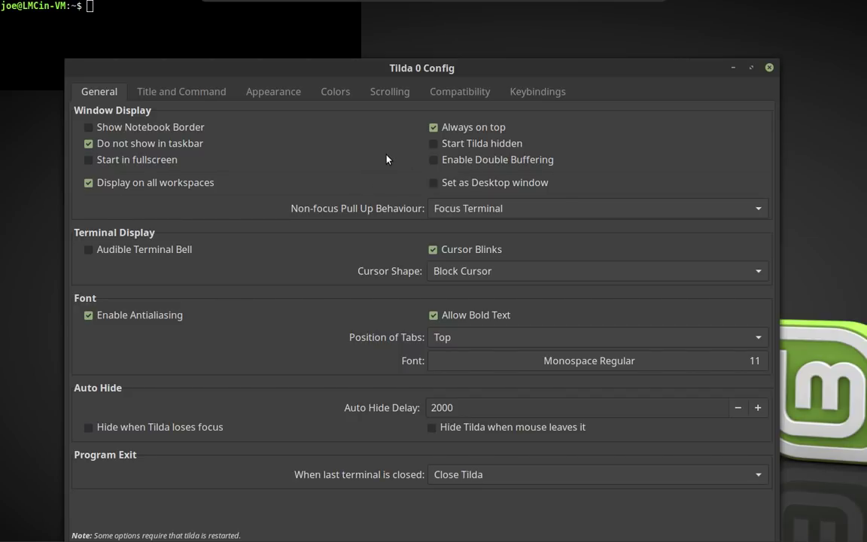
Disable Always on top for Tilda and keep Focus Terminal as the non-focus pull up behaviour
left_click(438, 131)
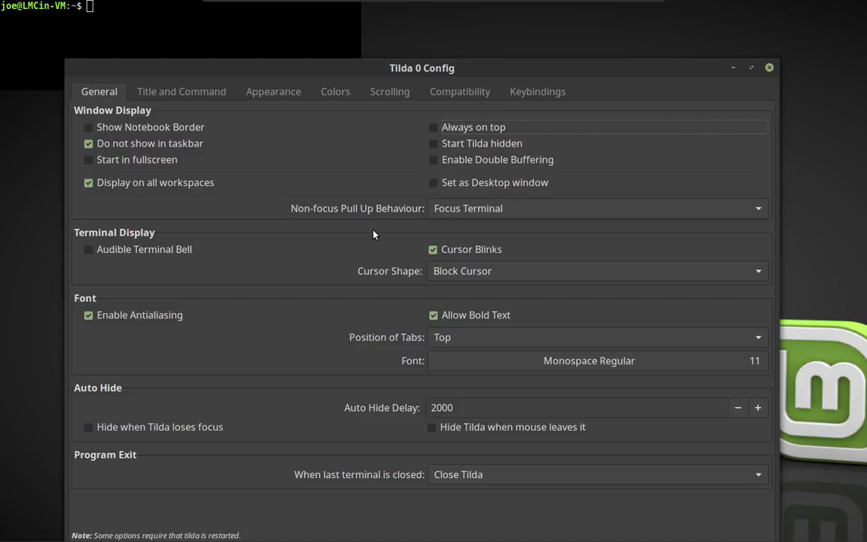
left_click(760, 208)
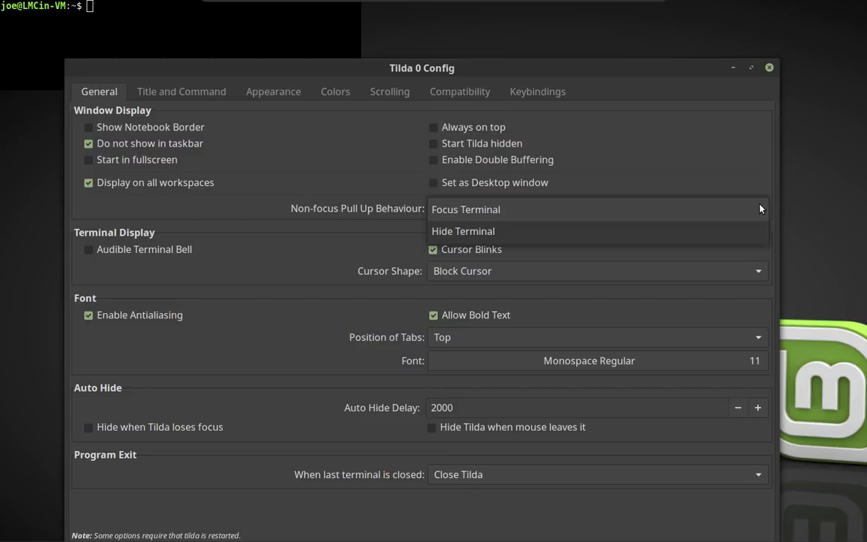
left_click(615, 218)
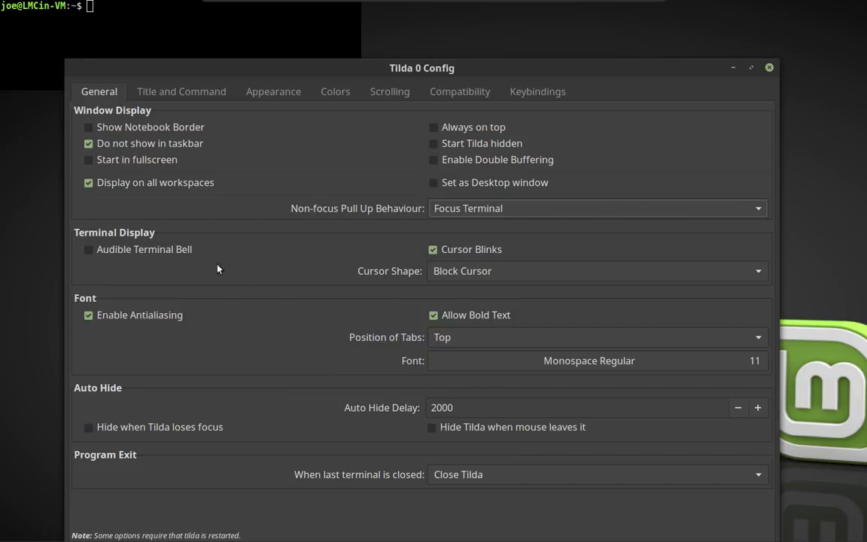
Set Tilda's action for when the command exits to Restart the command
left_click(211, 94)
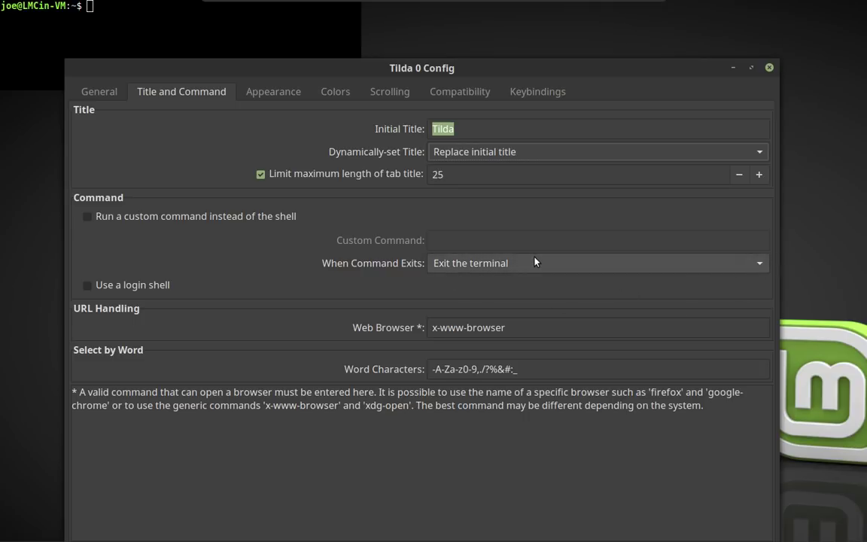
left_click(763, 269)
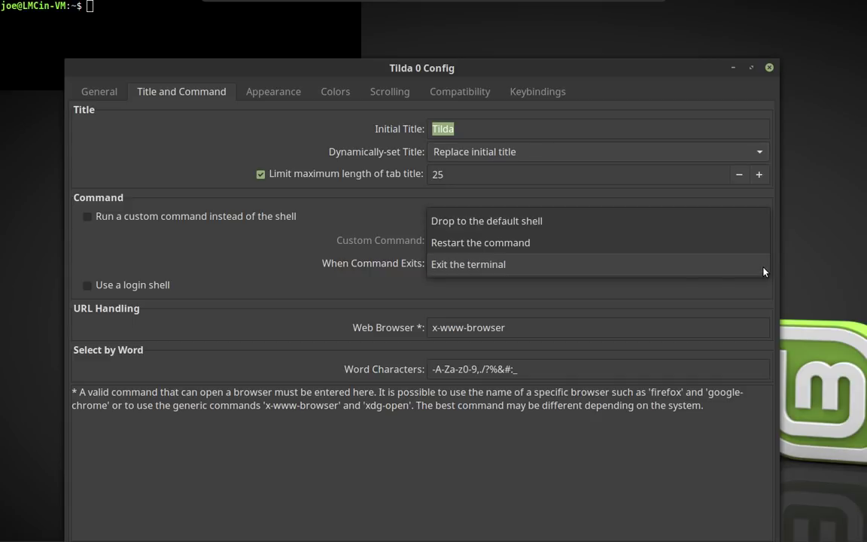
left_click(565, 242)
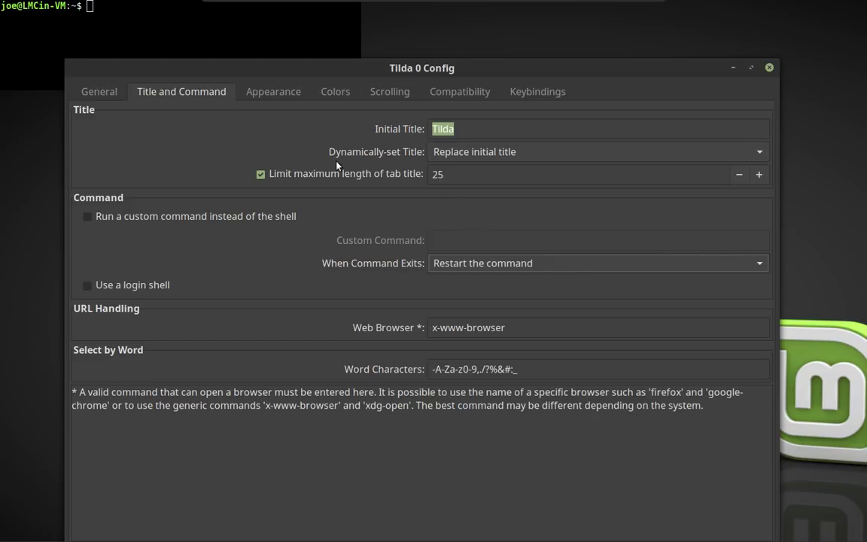
Set the Tilda window's height to 35 percent and its width to 73 percent
left_click(268, 90)
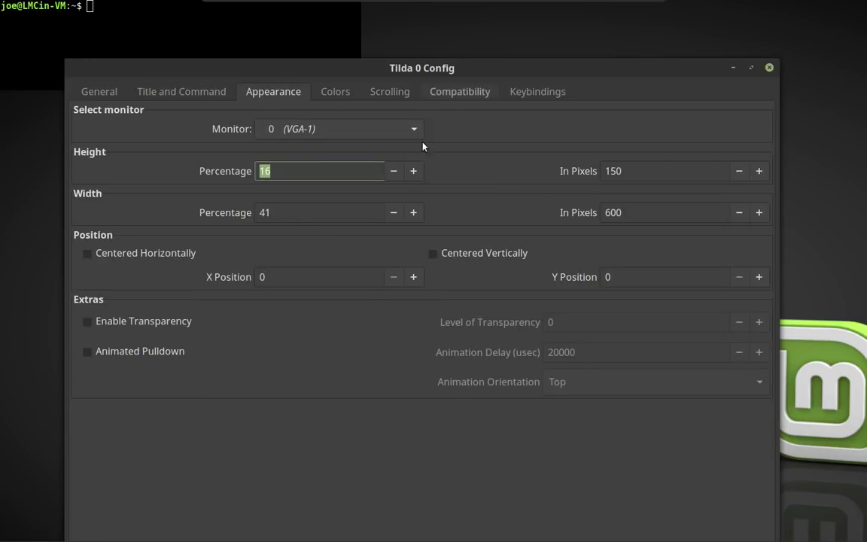
left_click(393, 174)
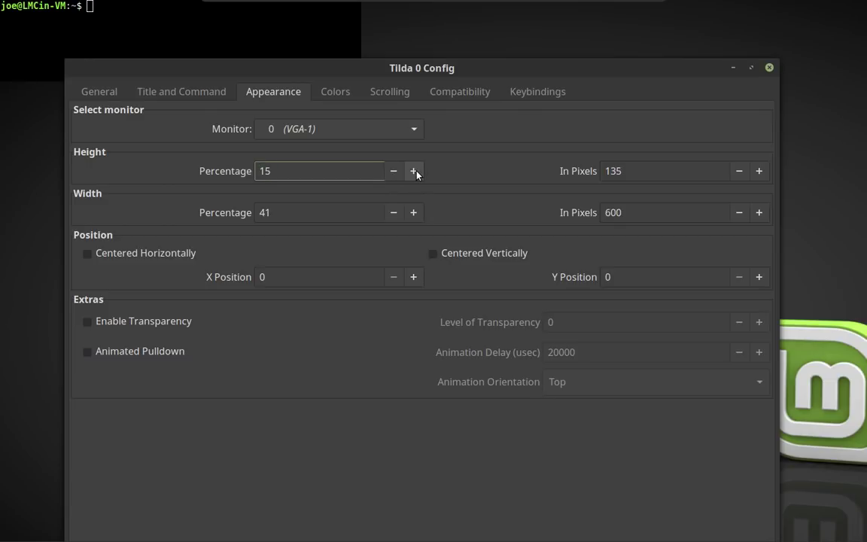
left_click(414, 171)
left_click(414, 171)
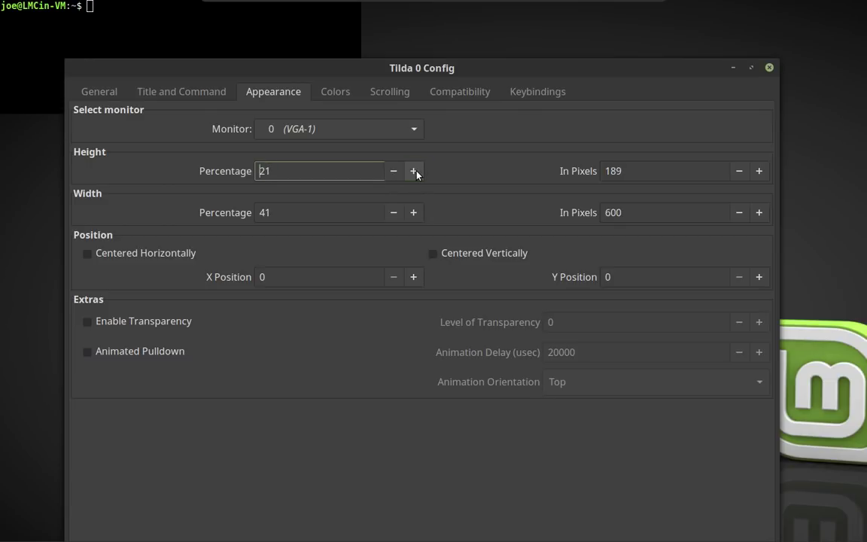
left_click(414, 171)
left_click(414, 170)
left_click(414, 171)
left_click(414, 171)
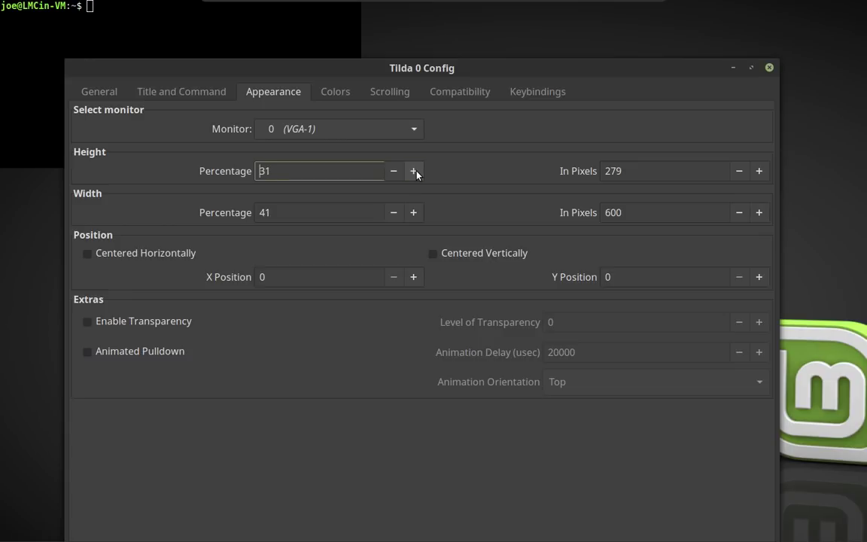
left_click(414, 171)
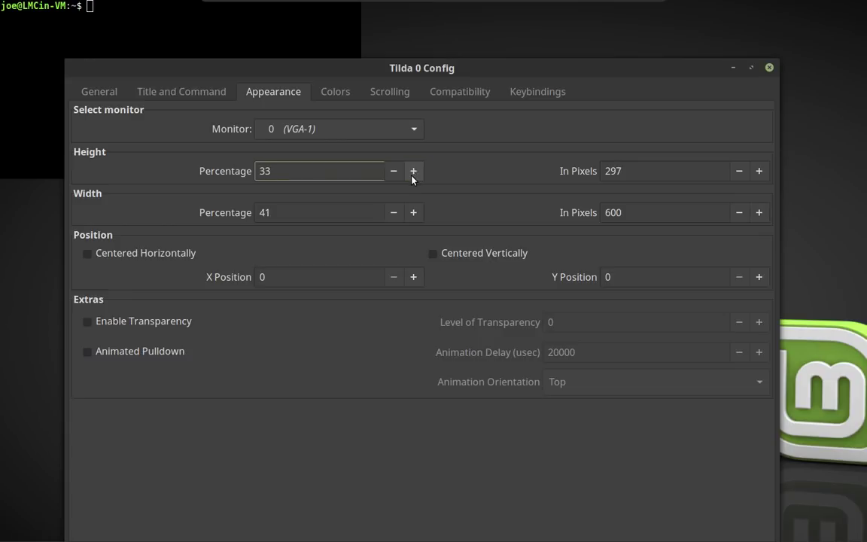
left_click(413, 171)
left_click(414, 171)
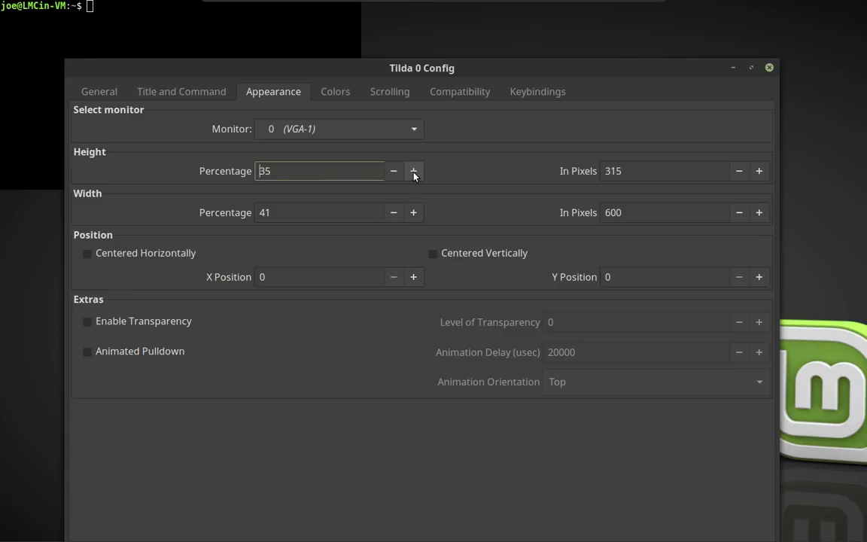
left_click(414, 171)
left_click(394, 175)
left_click_drag(414, 216, 414, 217)
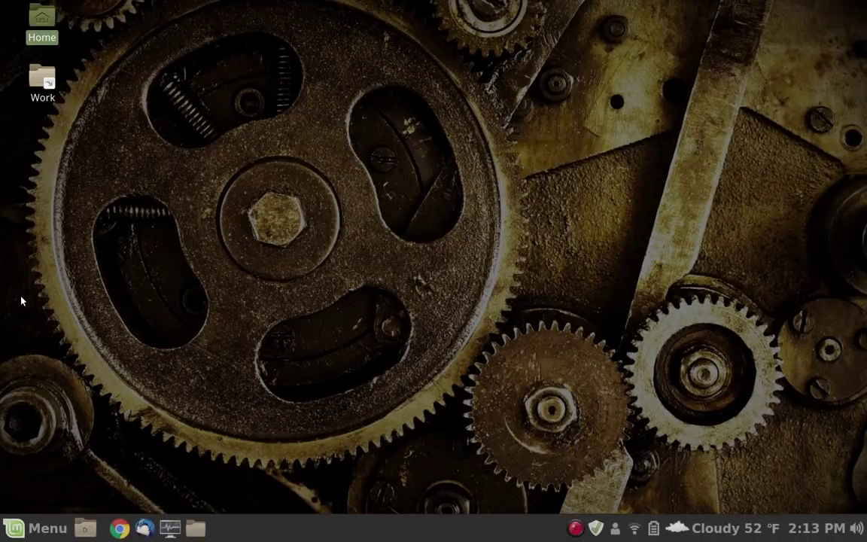
Show the already configured drop-down terminal on the host desktop and open its appearance preferences to review the size settings
key("F1")
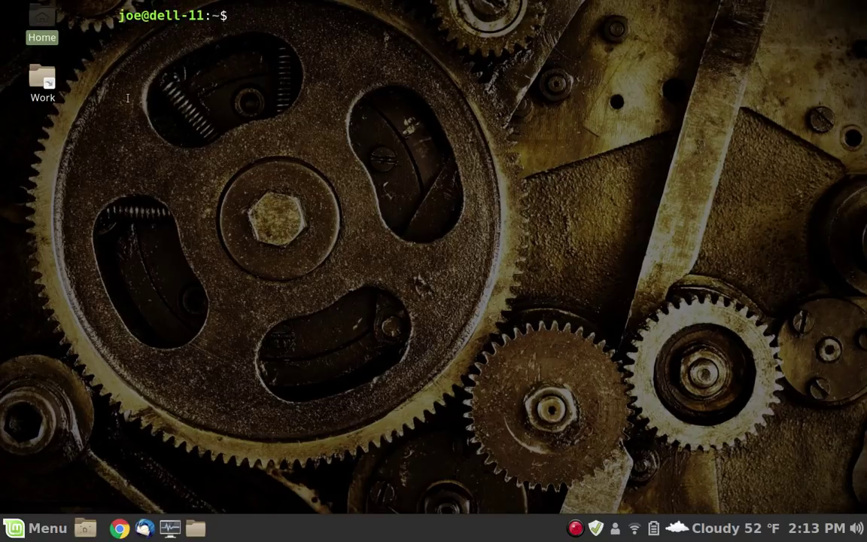
right_click(338, 36)
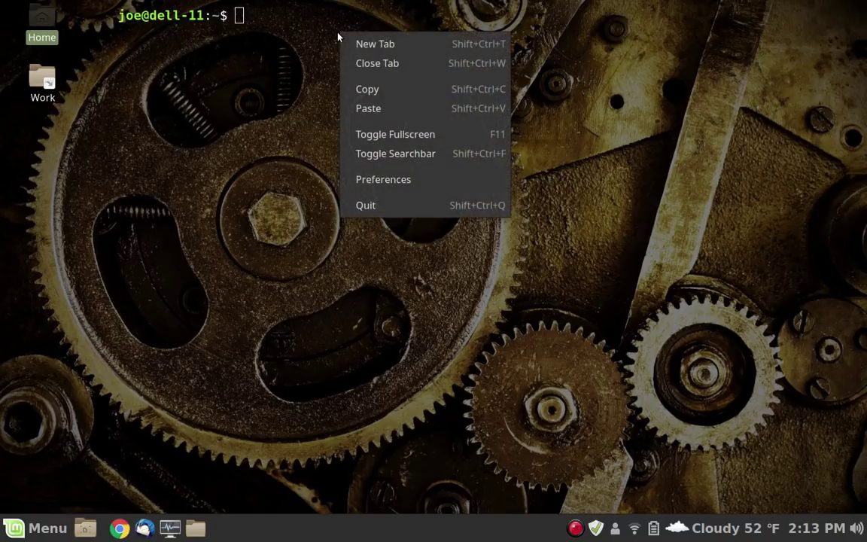
left_click(448, 182)
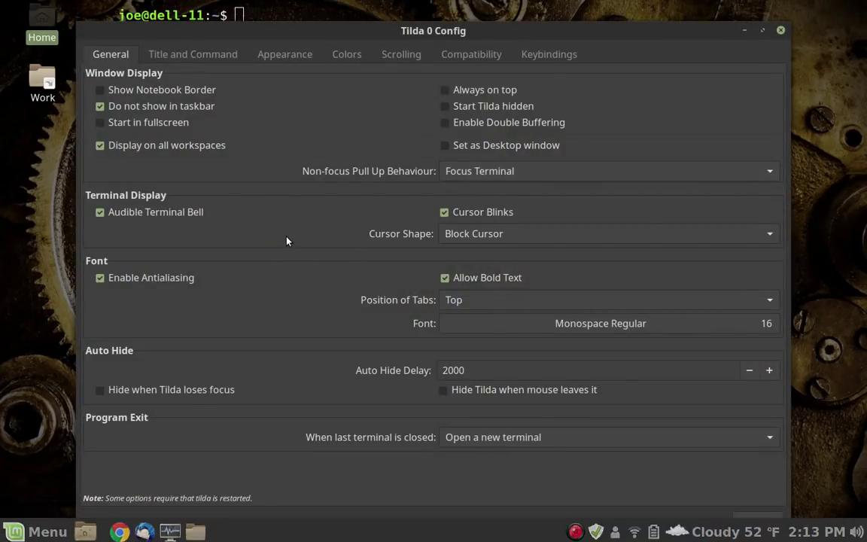
left_click(270, 51)
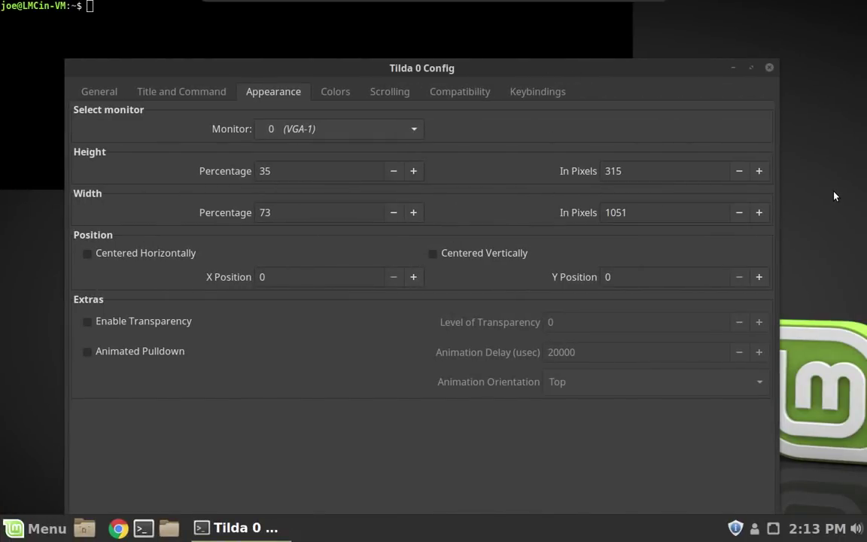
Back in the virtual machine's Tilda configuration, reduce the terminal window's height to 25 percent
left_click(394, 171)
left_click(394, 171)
left_click(393, 171)
left_click(393, 172)
left_click(393, 171)
left_click(393, 171)
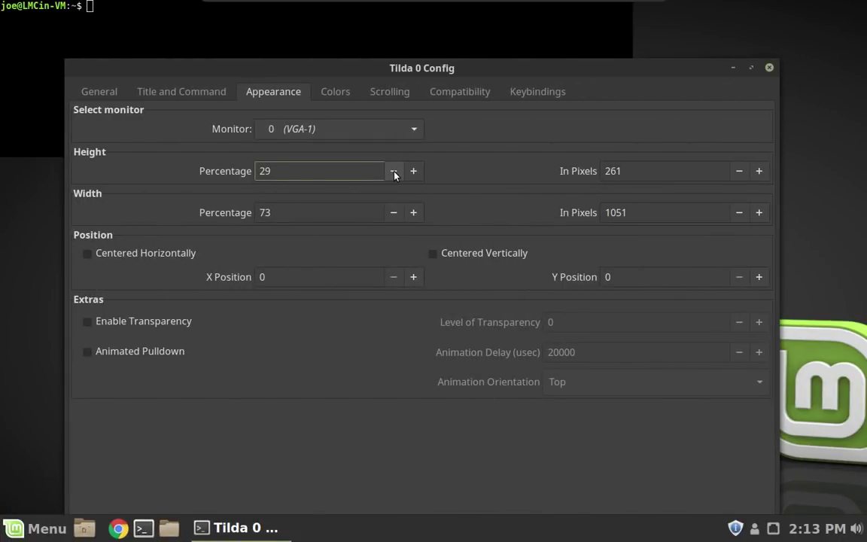
left_click(394, 171)
left_click(393, 172)
left_click(394, 172)
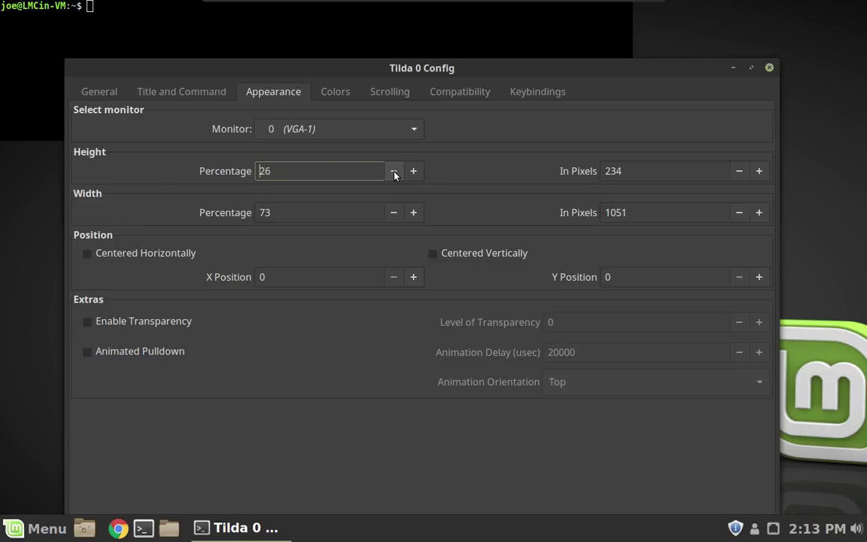
left_click(394, 173)
left_click(393, 172)
left_click(413, 171)
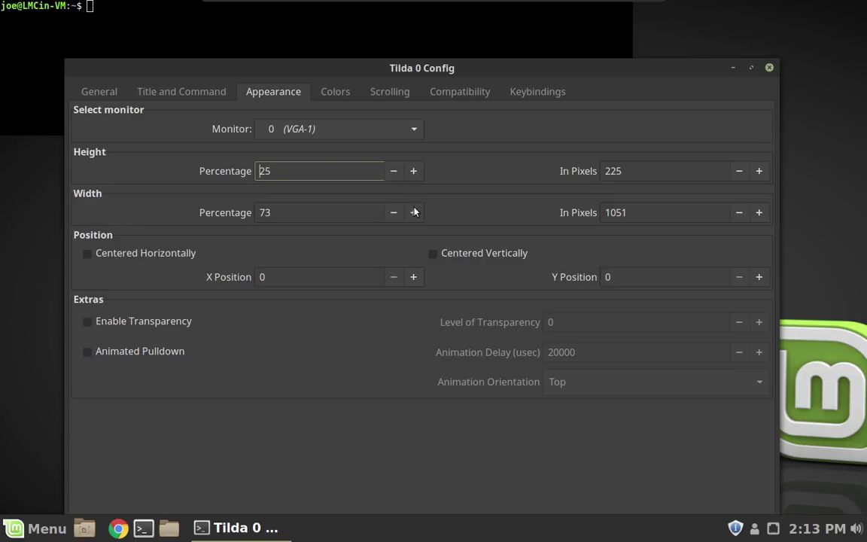
Set the Tilda window's width to 72 percent and centre it horizontally
left_click(399, 216)
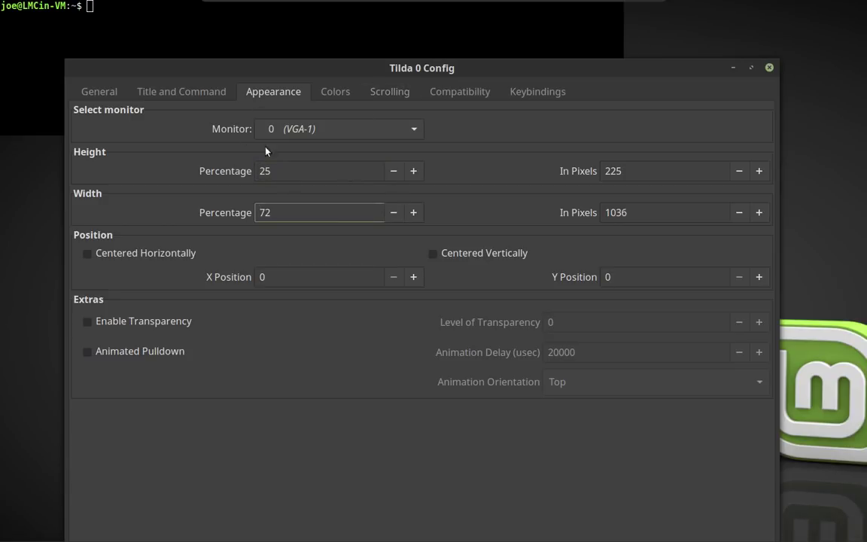
left_click(140, 254)
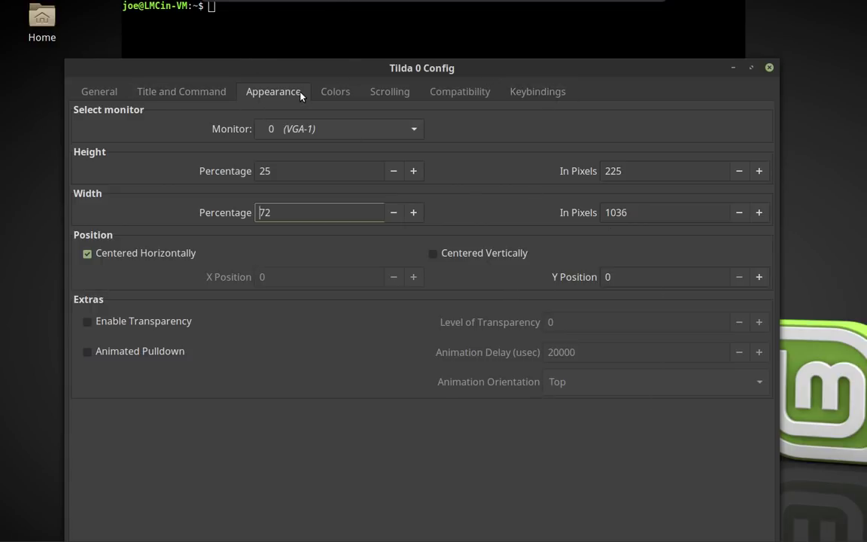
left_click(195, 97)
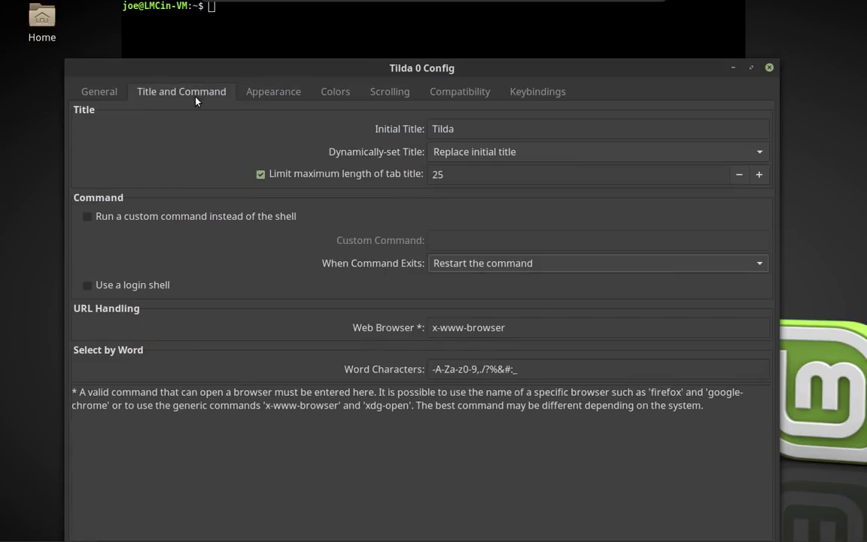
Enable transparency for the Tilda window and set its transparency level to 100
left_click(271, 93)
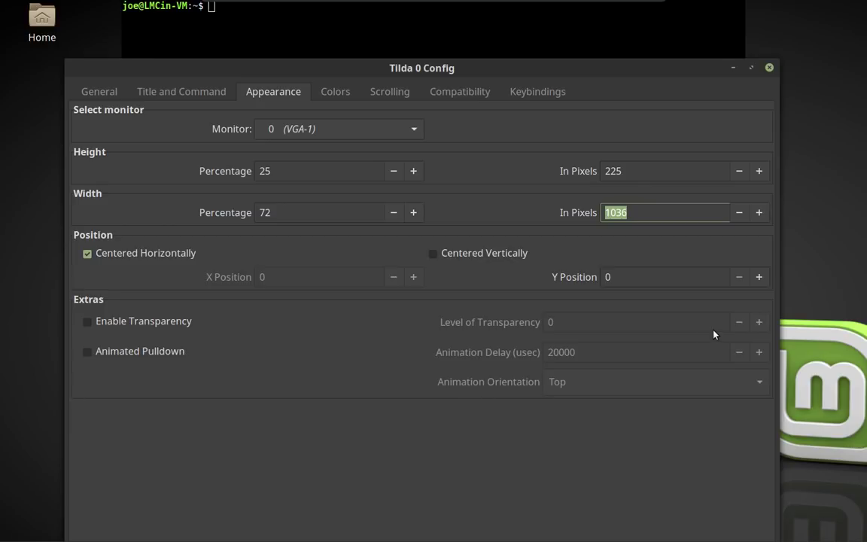
left_click(145, 323)
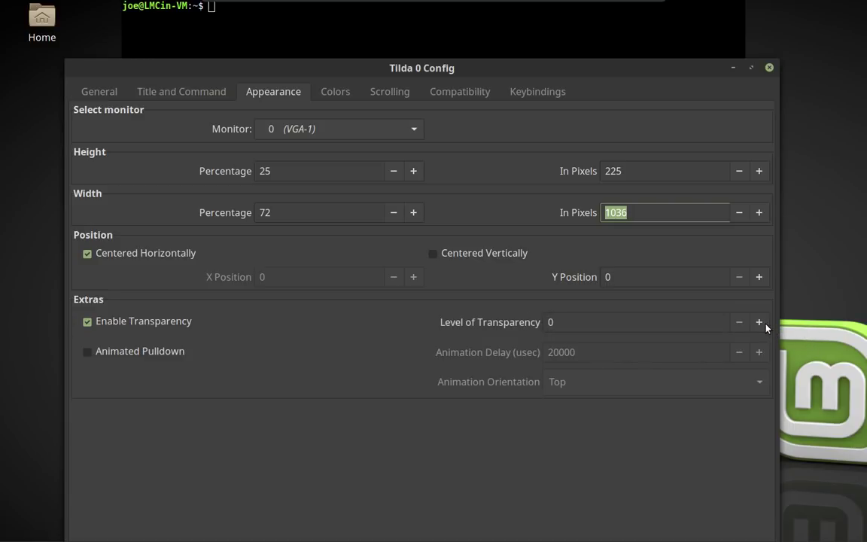
left_click_drag(760, 322, 764, 325)
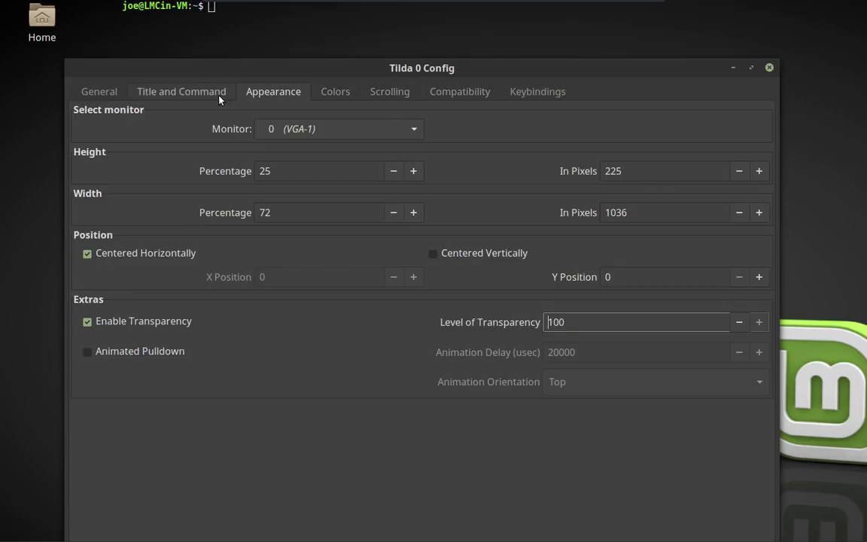
Set Tilda's scrollback limit to 10000 lines
left_click(529, 92)
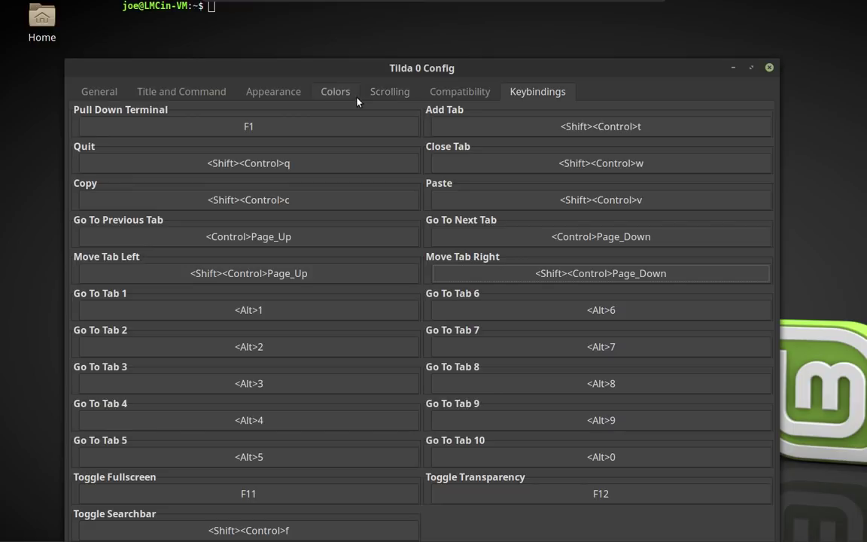
left_click(391, 91)
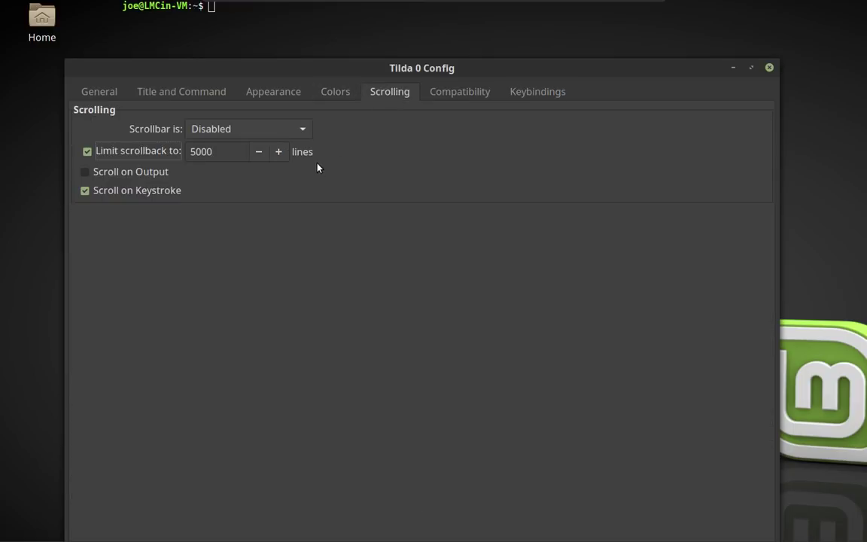
double_click(225, 153)
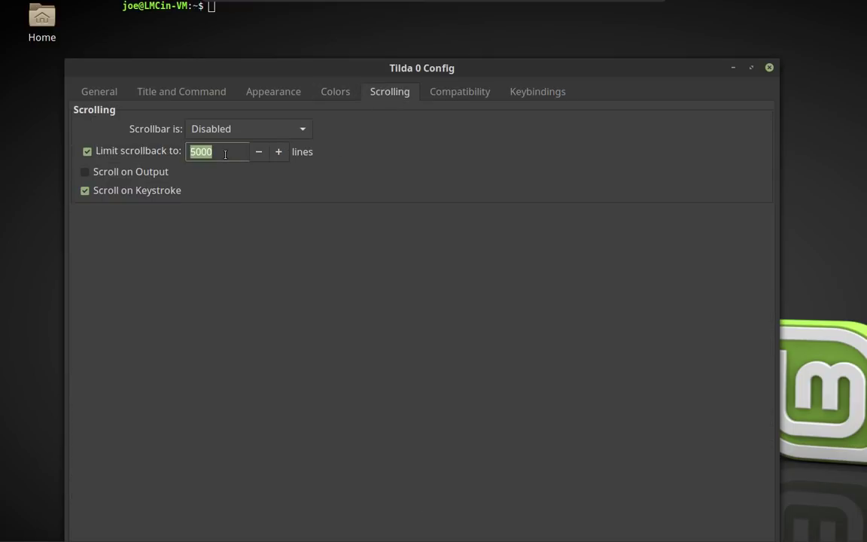
type("10000")
Set the terminal font to Monospace Regular at size 16 and close the Tilda configuration
left_click(215, 92)
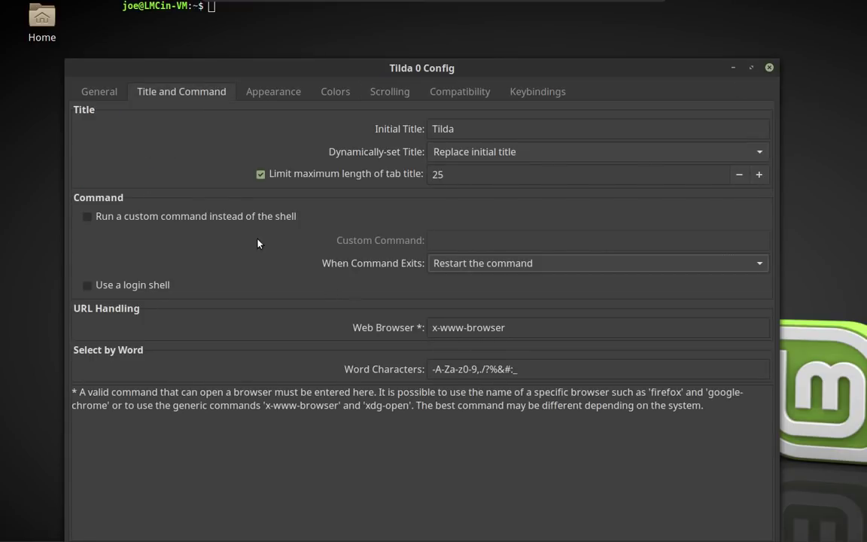
left_click(77, 91)
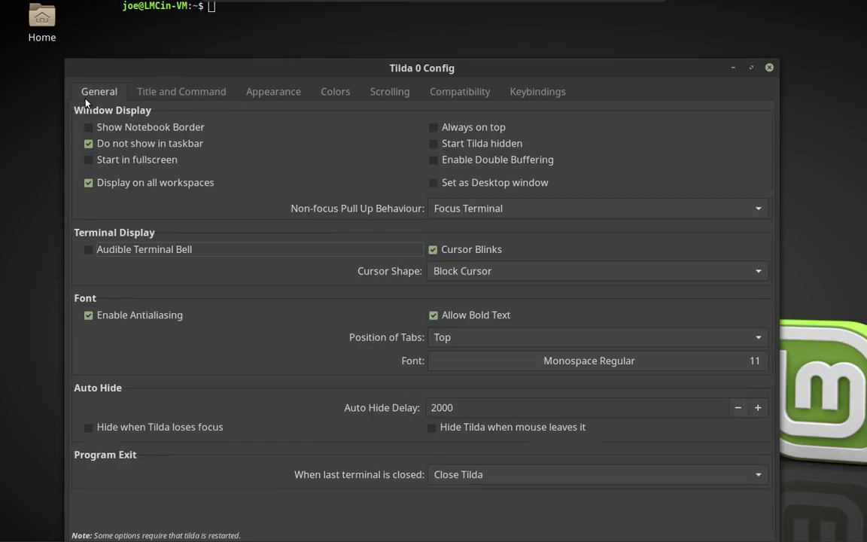
left_click(675, 369)
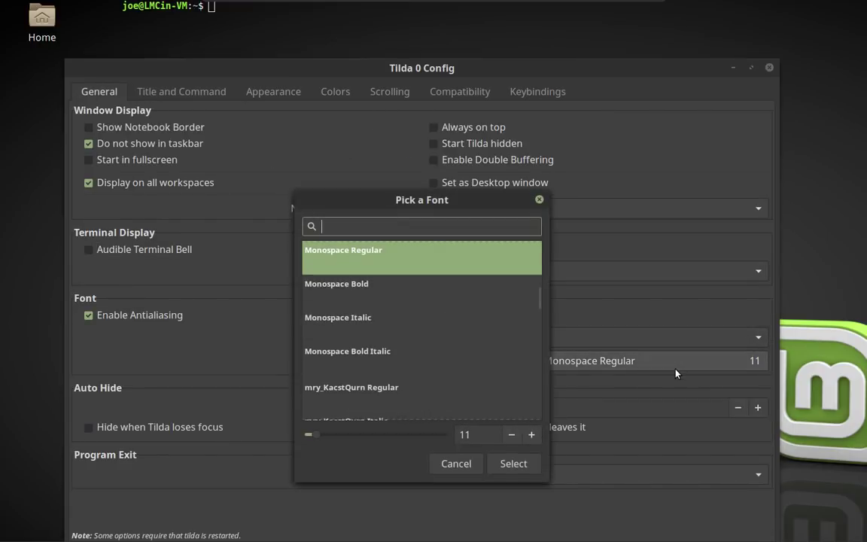
left_click(535, 435)
left_click(535, 435)
left_click(536, 436)
left_click(537, 438)
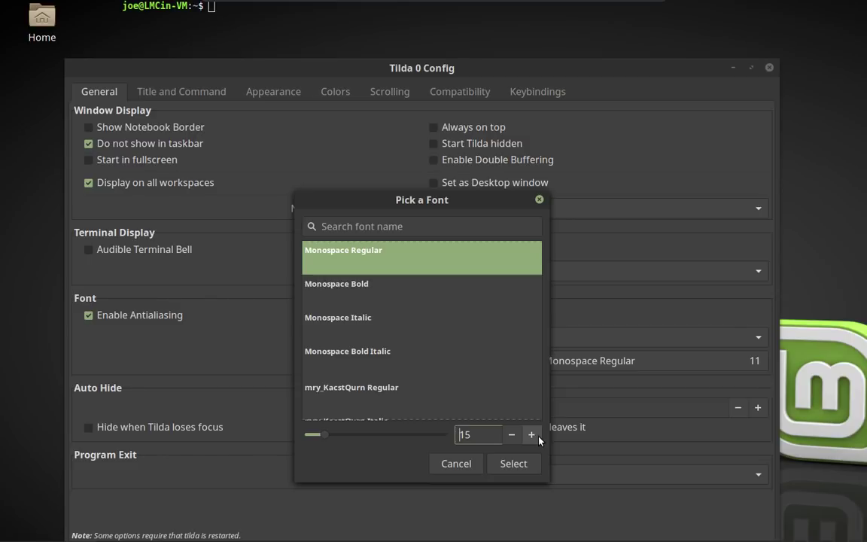
left_click(537, 437)
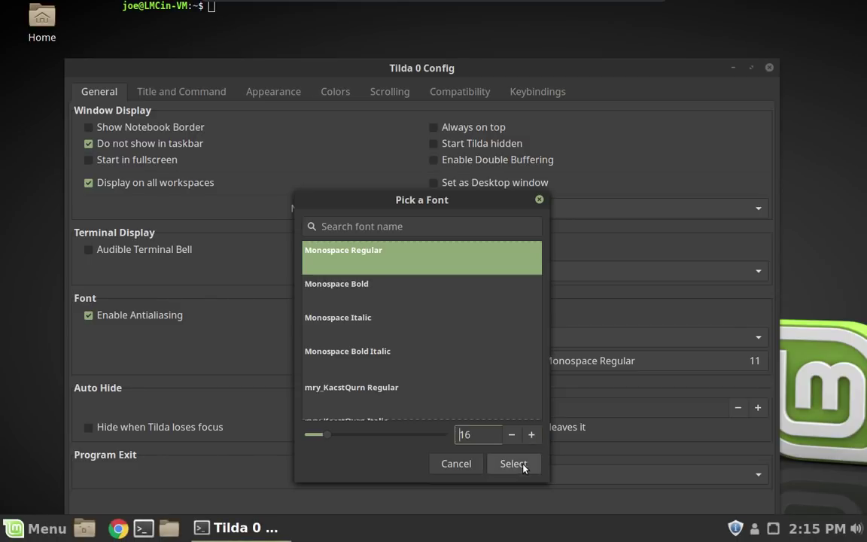
left_click(521, 466)
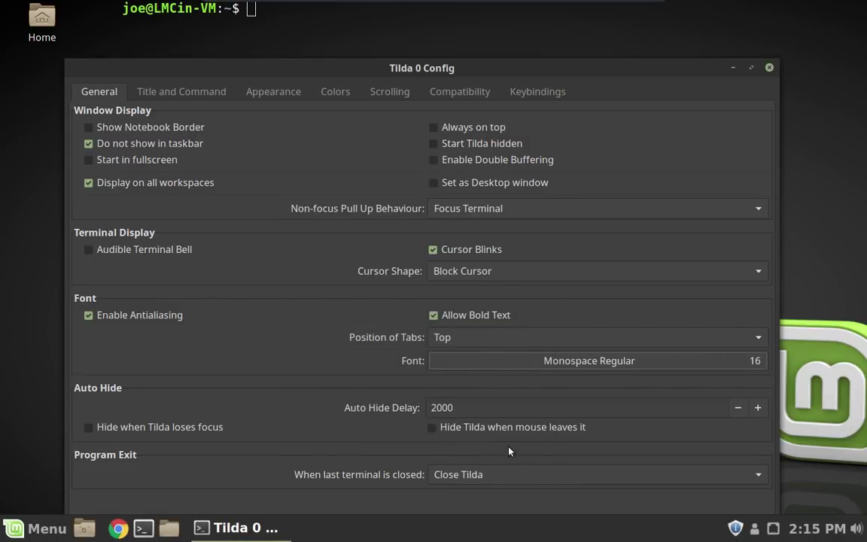
left_click(769, 68)
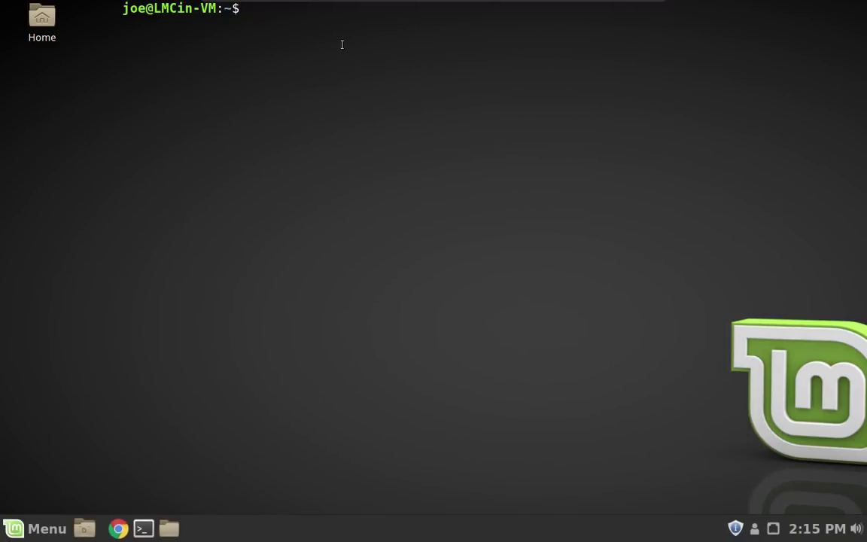
Reopen the Tilda preferences, set the window's Y position to 15 and close the open configuration windows
right_click(301, 44)
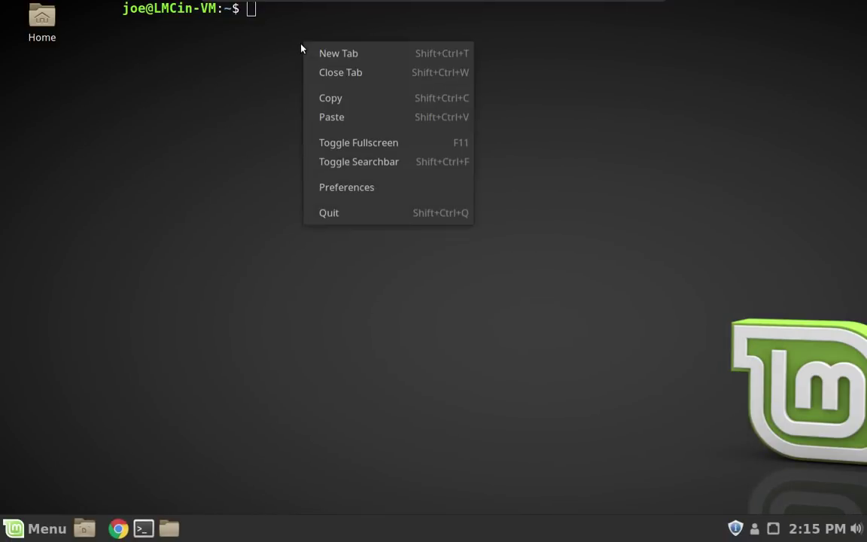
left_click(421, 189)
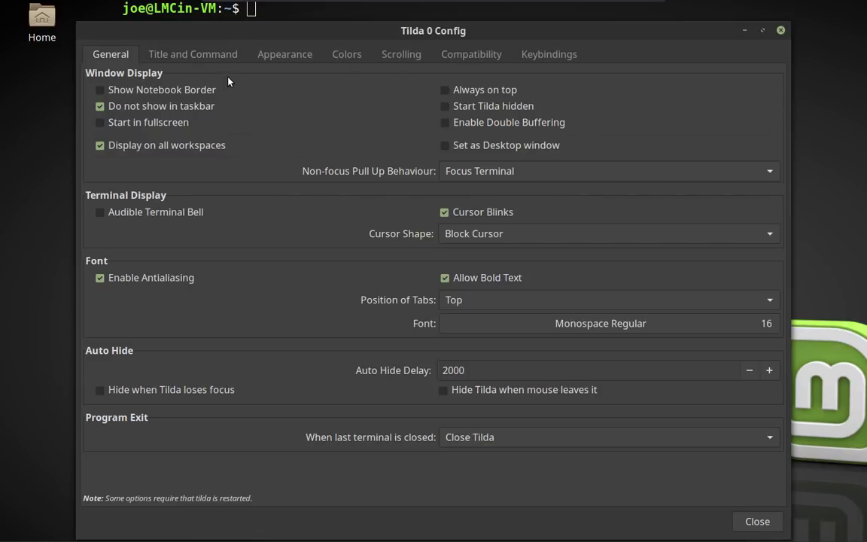
left_click(285, 56)
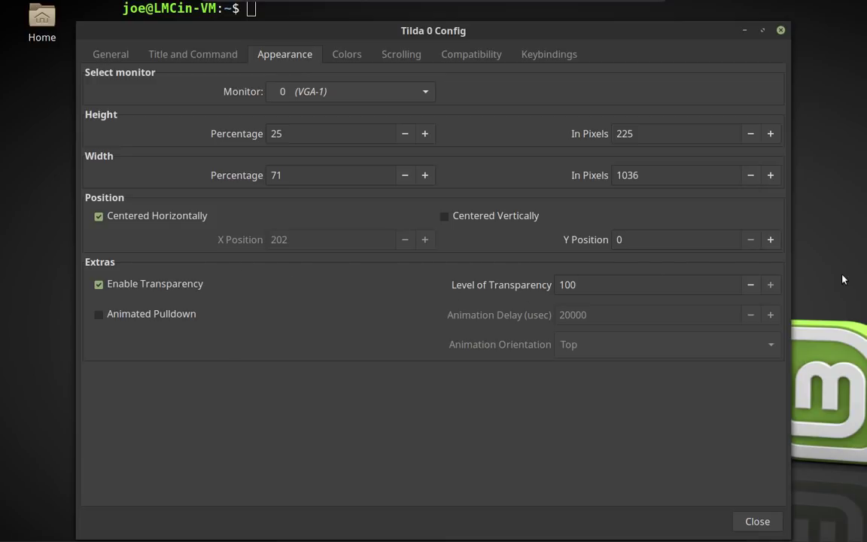
left_click(771, 240)
left_click(771, 240)
left_click(771, 240)
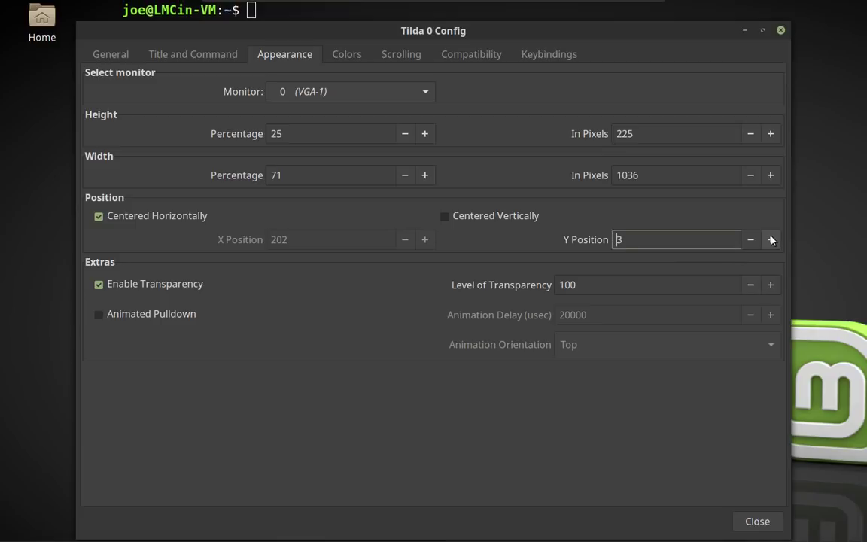
left_click(771, 240)
left_click(771, 240)
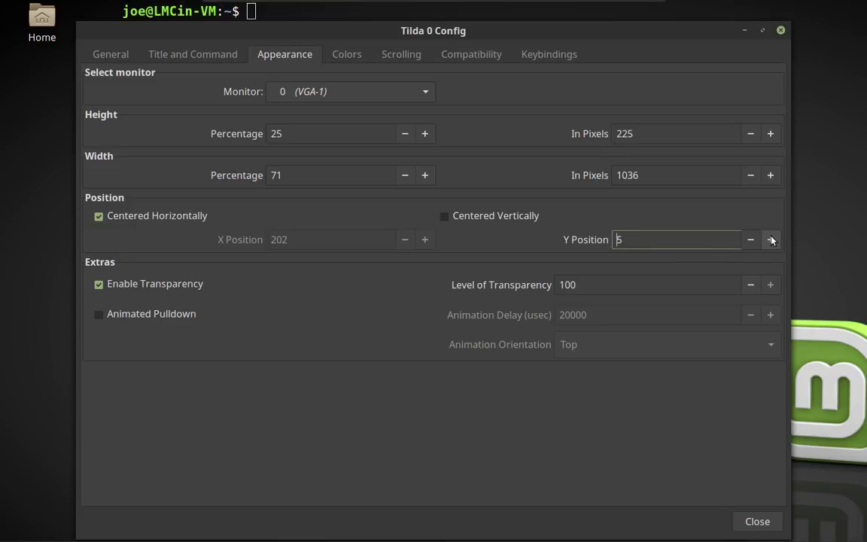
left_click(771, 240)
left_click(771, 240)
left_click(771, 240)
left_click(771, 240)
left_click(771, 240)
left_click(771, 240)
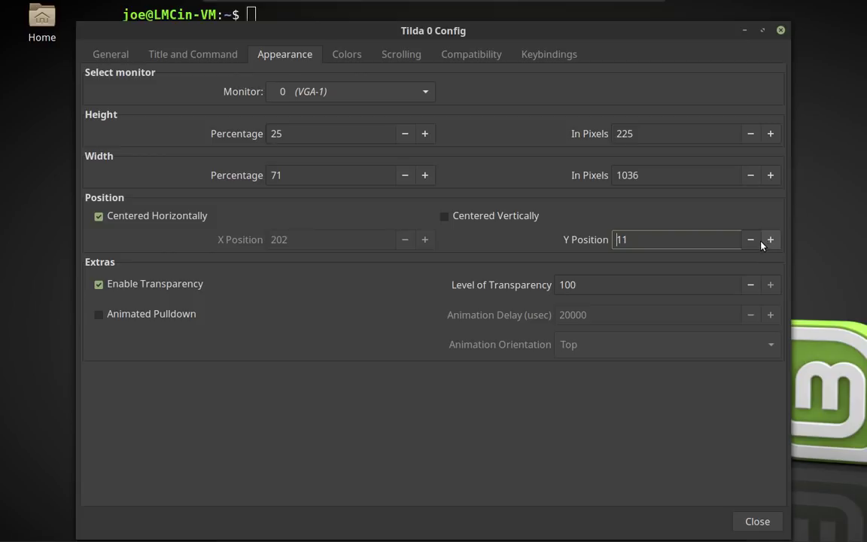
left_click(770, 240)
left_click(771, 240)
left_click(770, 240)
left_click(770, 240)
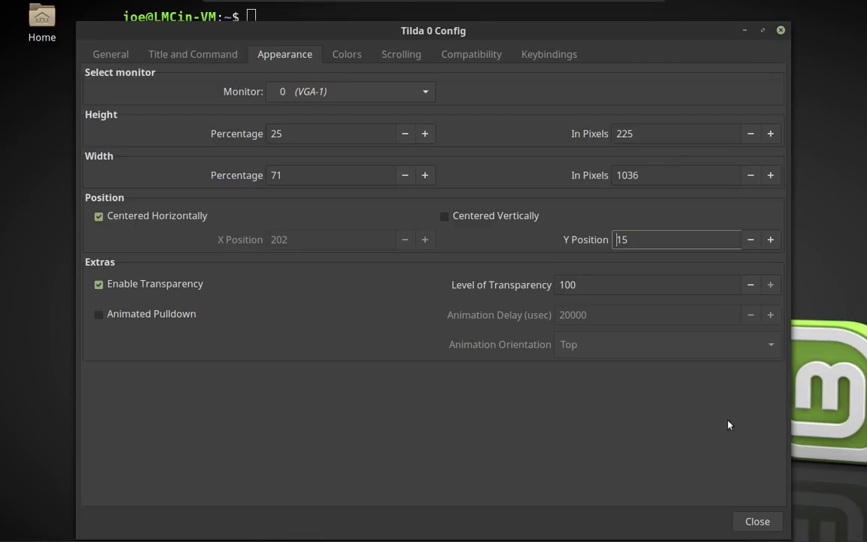
left_click(757, 521)
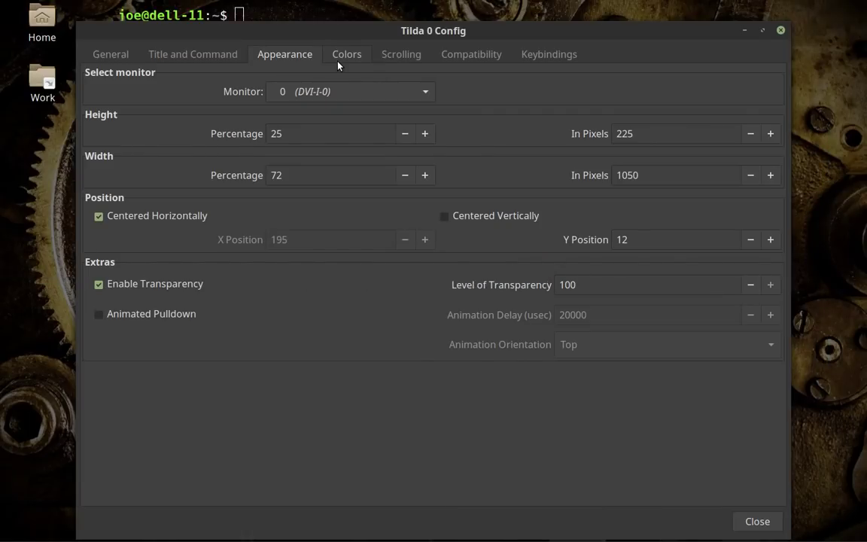
left_click(780, 30)
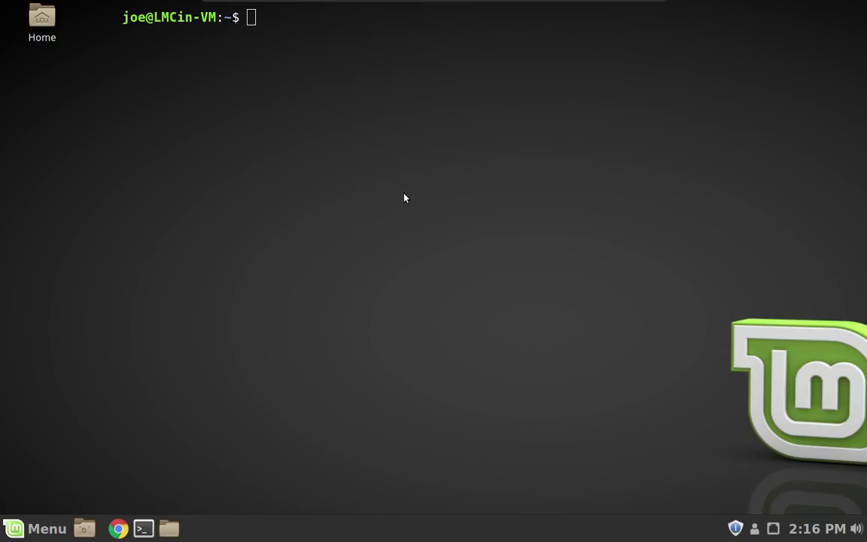
Toggle the drop-down terminal to full screen and back to its normal size
left_click(350, 66)
key("F11")
key("F11")
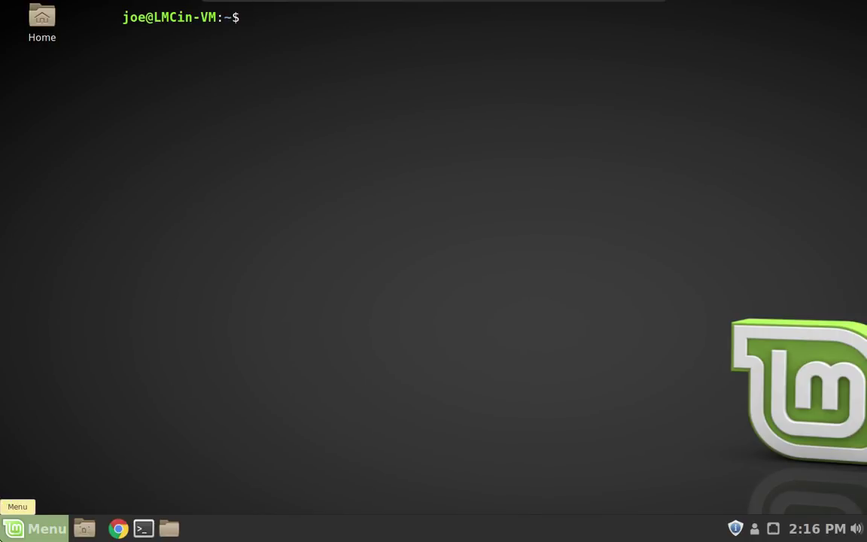
Open the Startup Applications settings from the system settings
key("super")
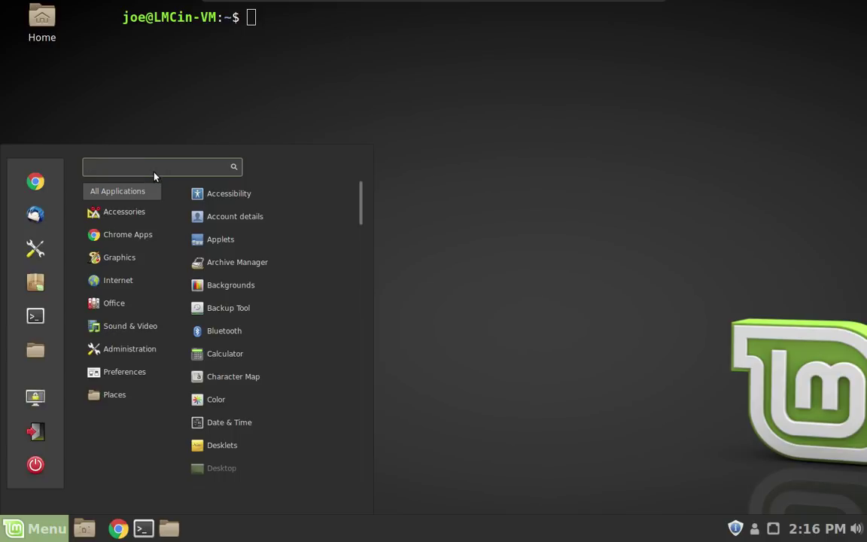
left_click(32, 256)
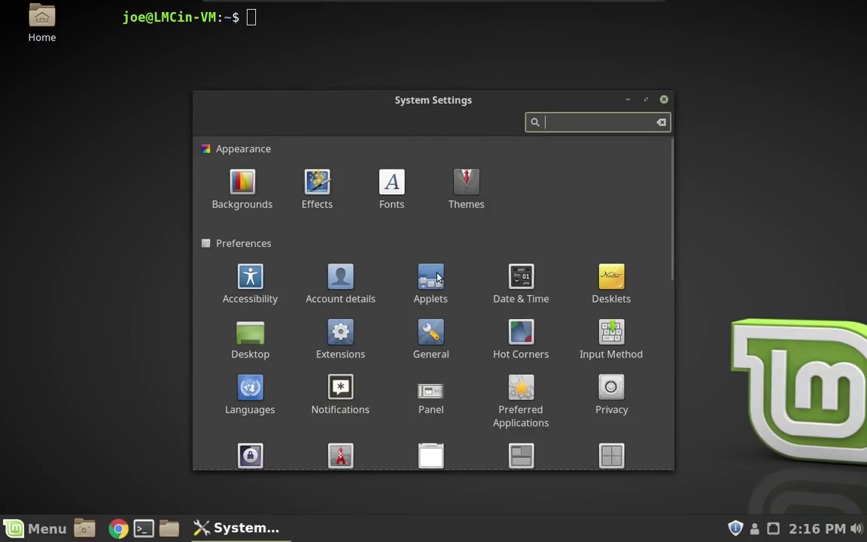
scroll(437, 278, "down", 7)
scroll(417, 280, "up", 1)
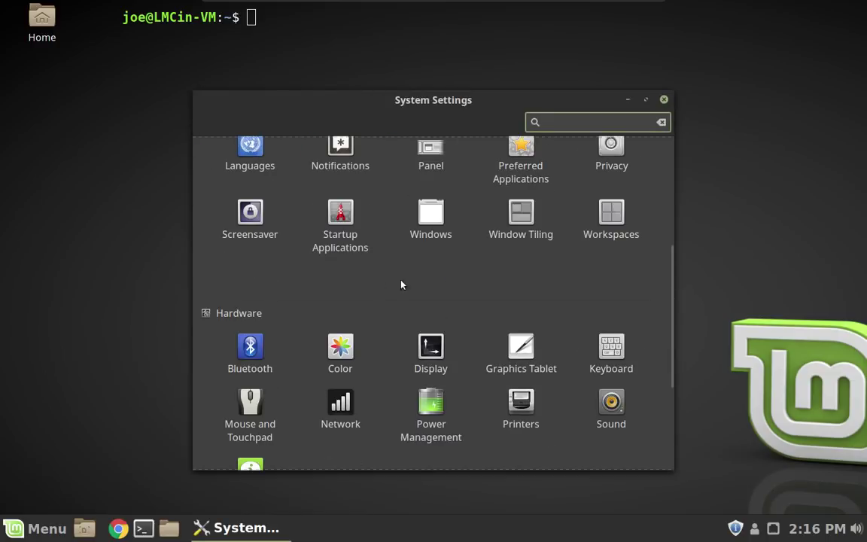
left_click(345, 229)
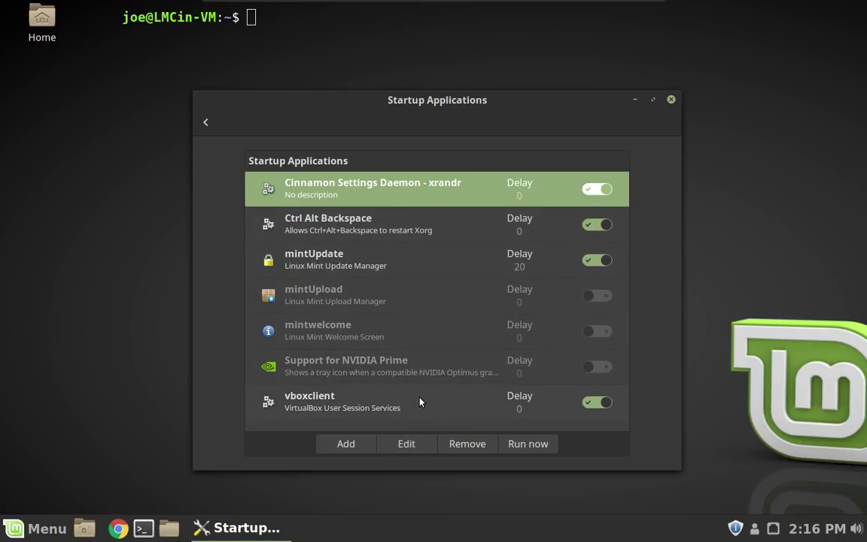
Add Tilda to the startup applications by choosing it from the list of installed applications
left_click(344, 445)
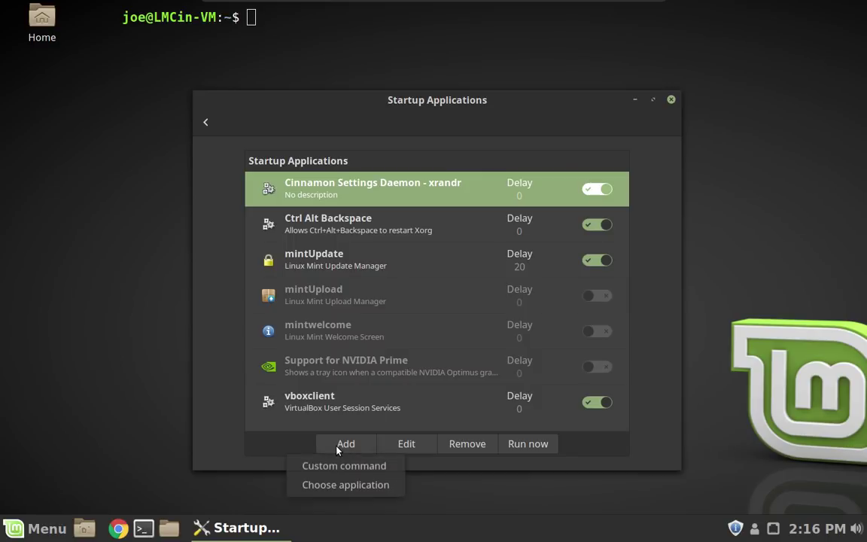
left_click(369, 489)
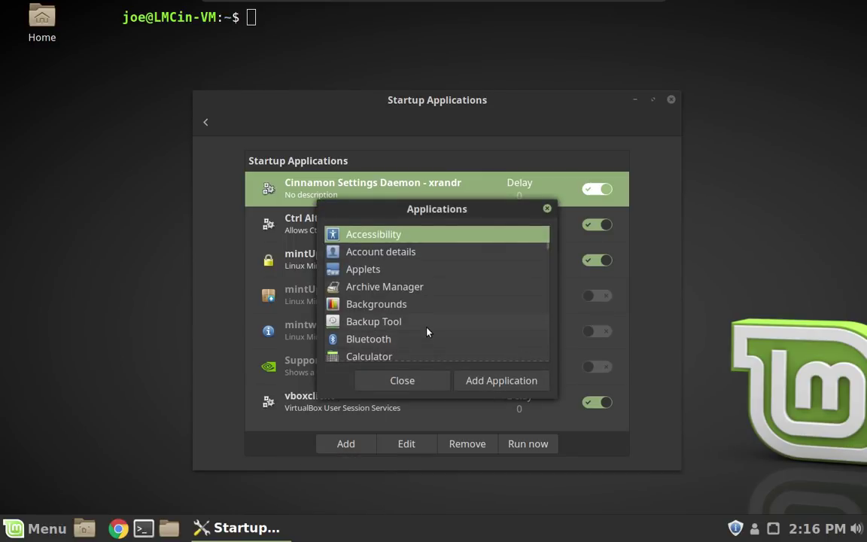
scroll(429, 328, "down", 5)
scroll(430, 325, "down", 7)
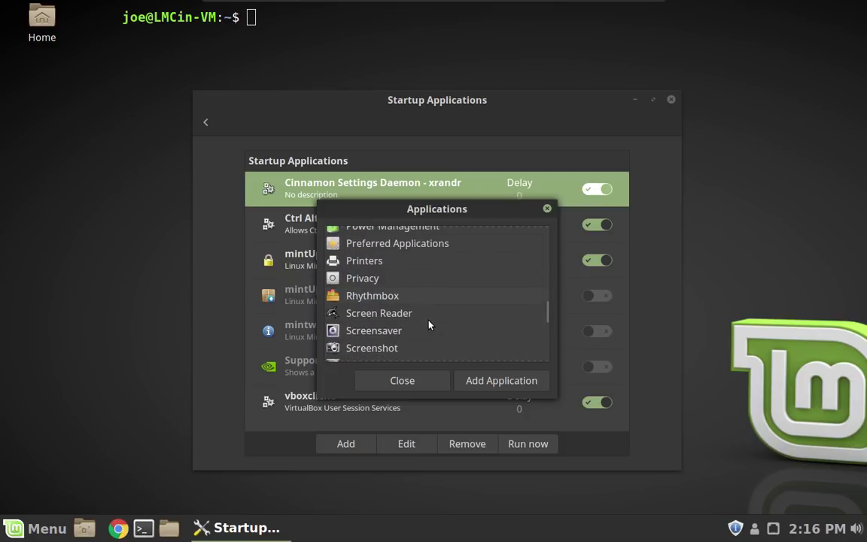
scroll(429, 324, "up", 3)
scroll(429, 324, "down", 5)
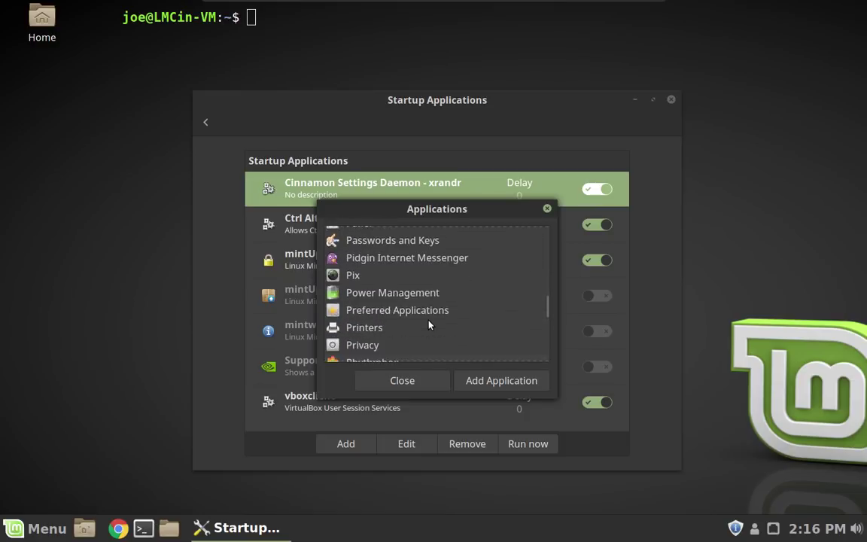
scroll(429, 324, "down", 5)
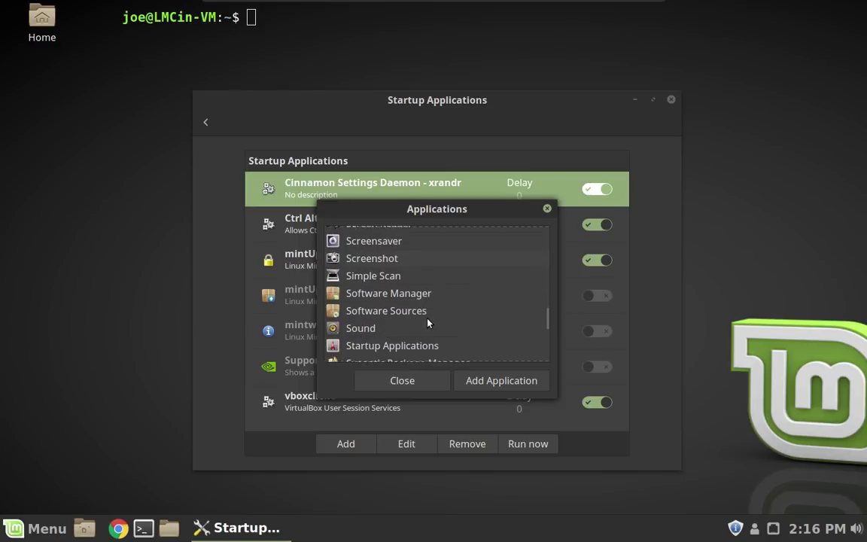
scroll(428, 323, "down", 5)
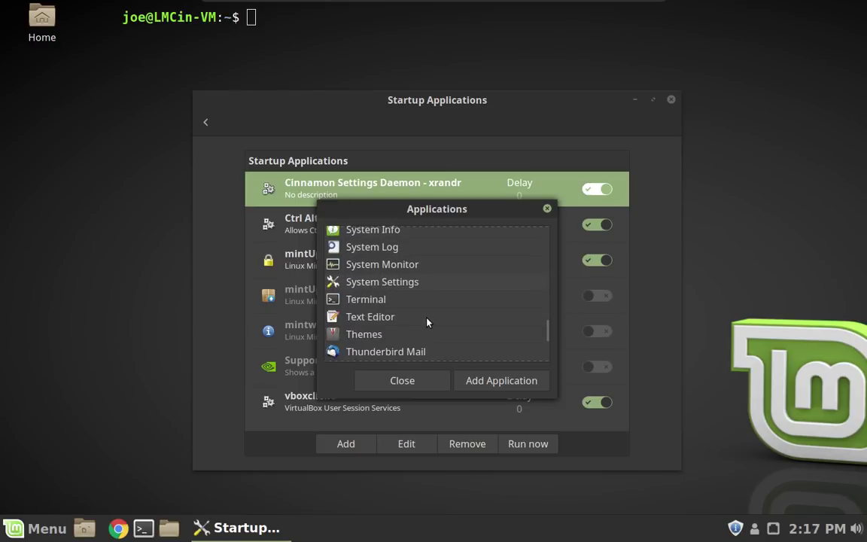
scroll(426, 322, "down", 4)
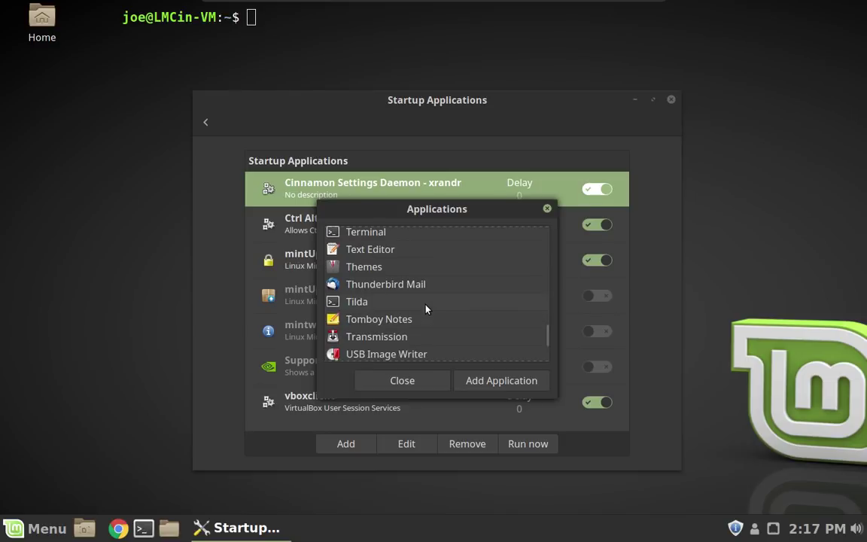
left_click(426, 305)
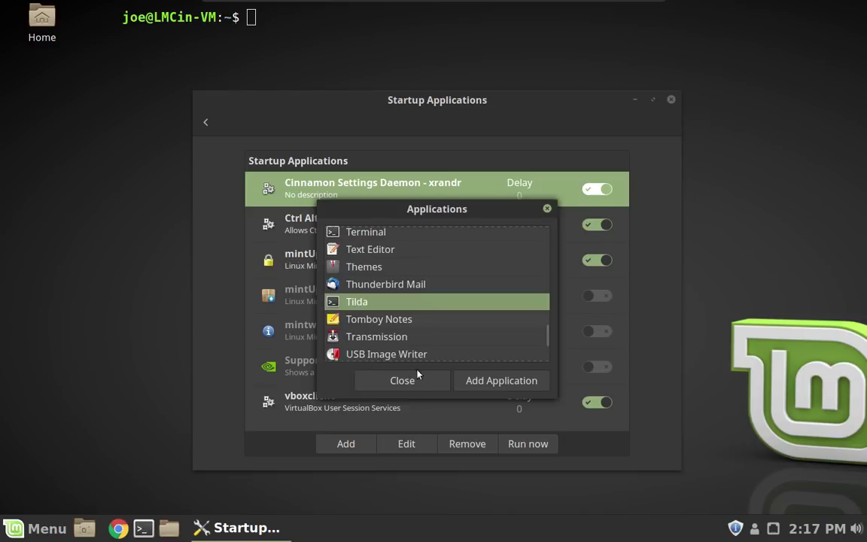
left_click(515, 382)
Edit the Tilda startup entry and set its comment to "Tilda Terminal"
scroll(467, 375, "down", 1)
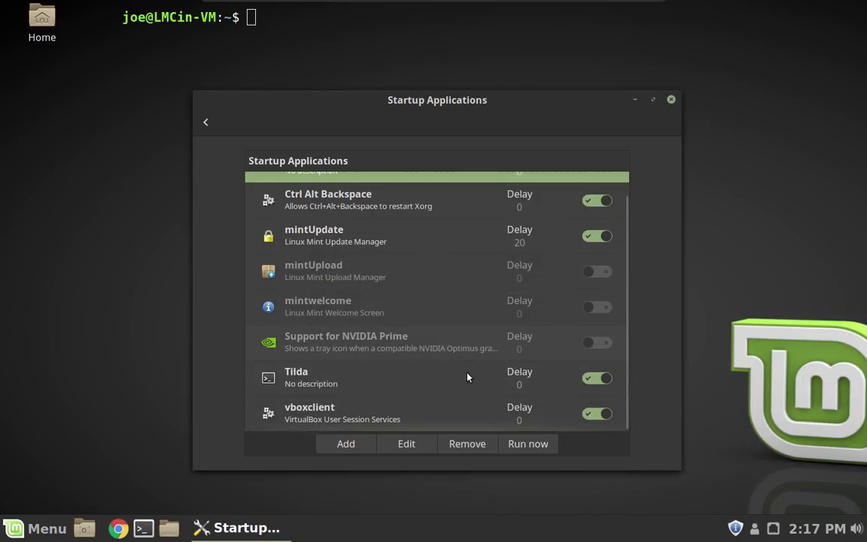
left_click(439, 373)
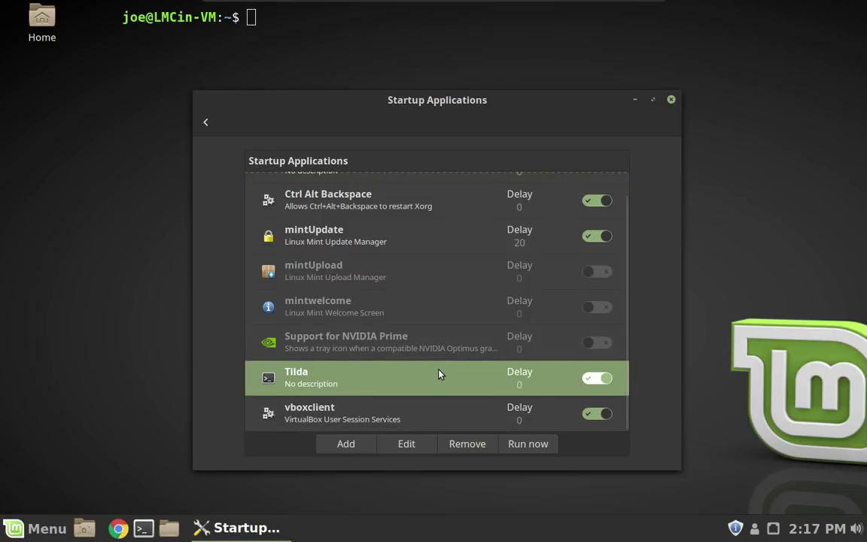
left_click(414, 444)
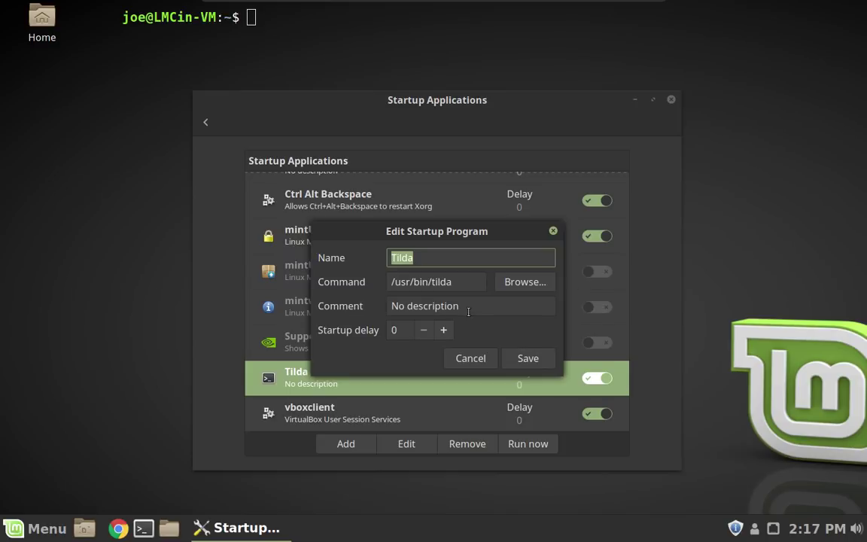
left_click_drag(468, 312, 253, 305)
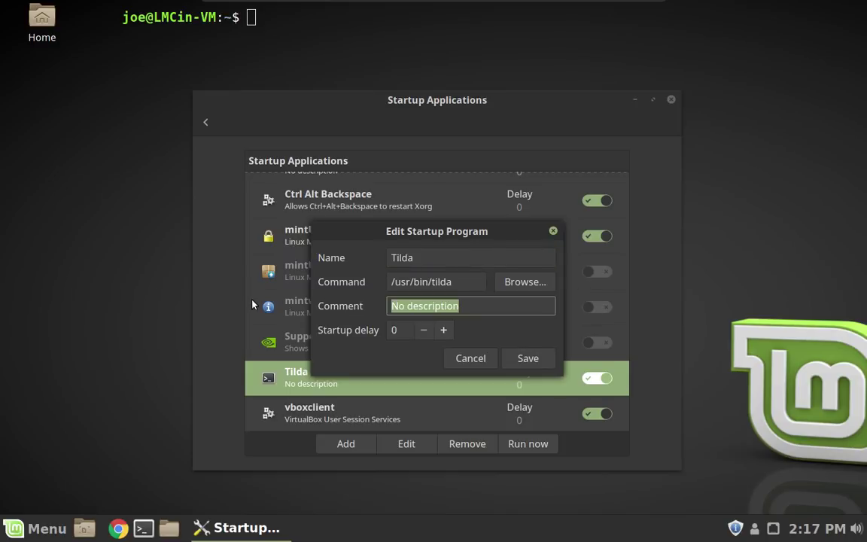
type("Tilda")
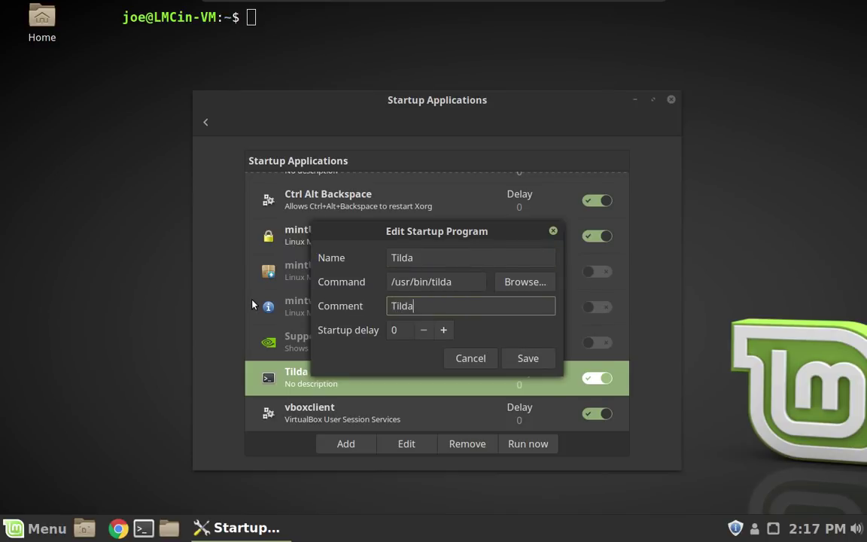
type(" Terminal")
Set Tilda's startup delay to 10, save the entry and close the Startup Applications window
left_click(443, 329)
left_click(443, 329)
left_click(443, 330)
left_click(443, 329)
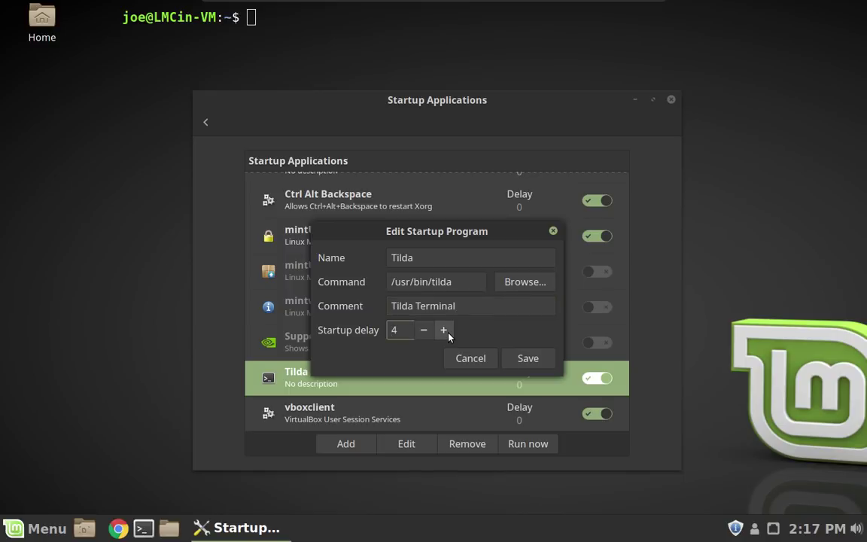
left_click(443, 329)
left_click(446, 332)
left_click(445, 333)
left_click(445, 332)
left_click(446, 332)
left_click(445, 333)
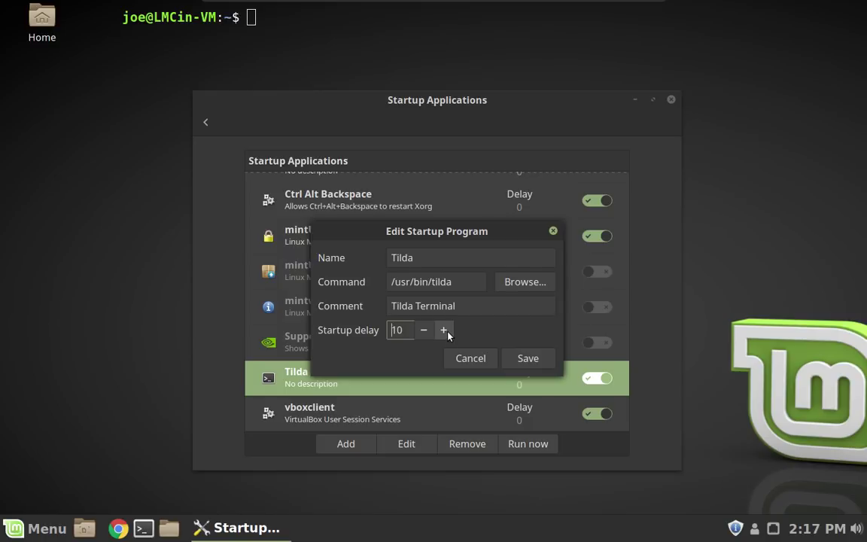
left_click(528, 360)
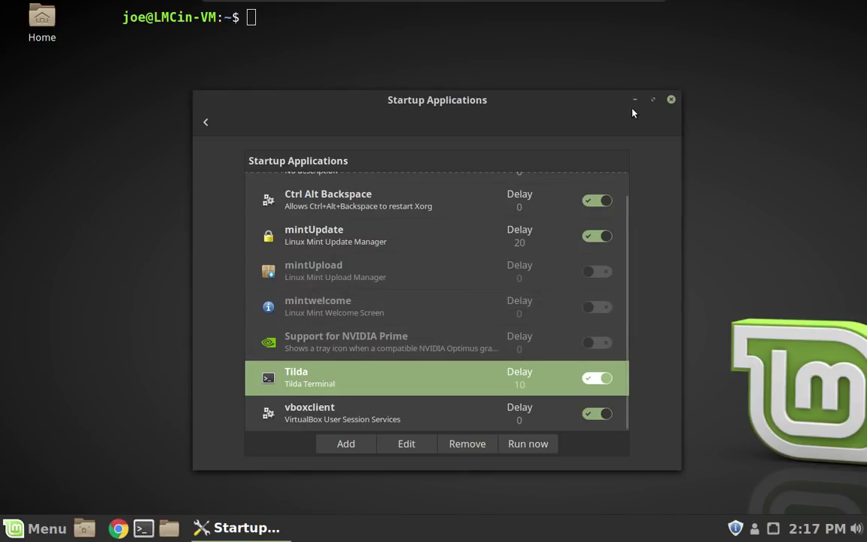
left_click(671, 99)
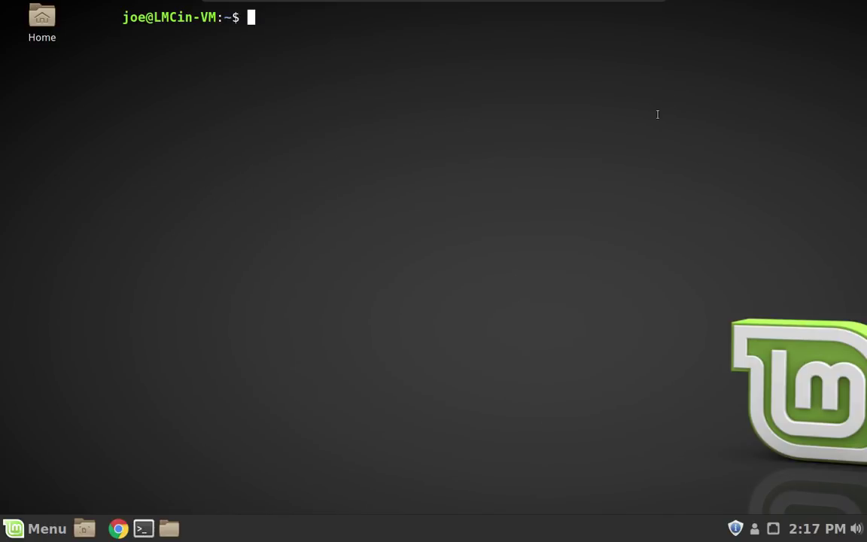
Log out and back into the desktop session with the account password, and bring up the drop-down terminal
left_click(5, 519)
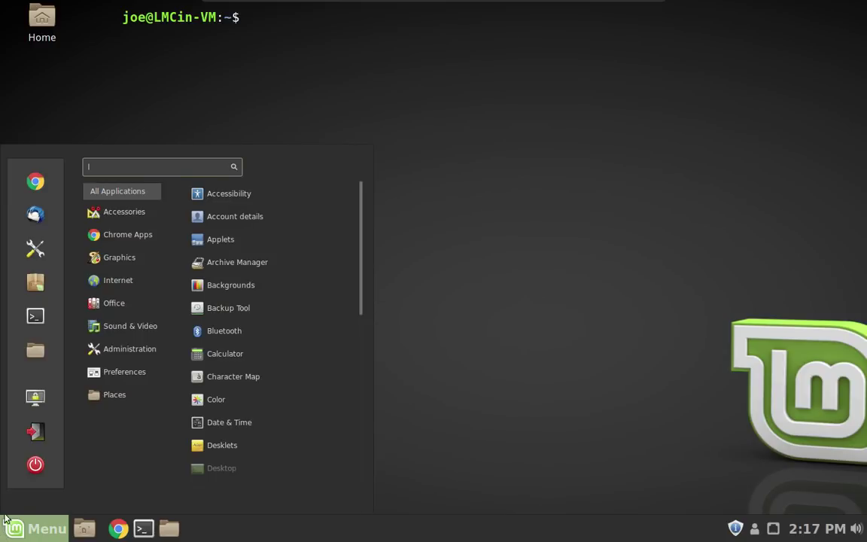
left_click(36, 432)
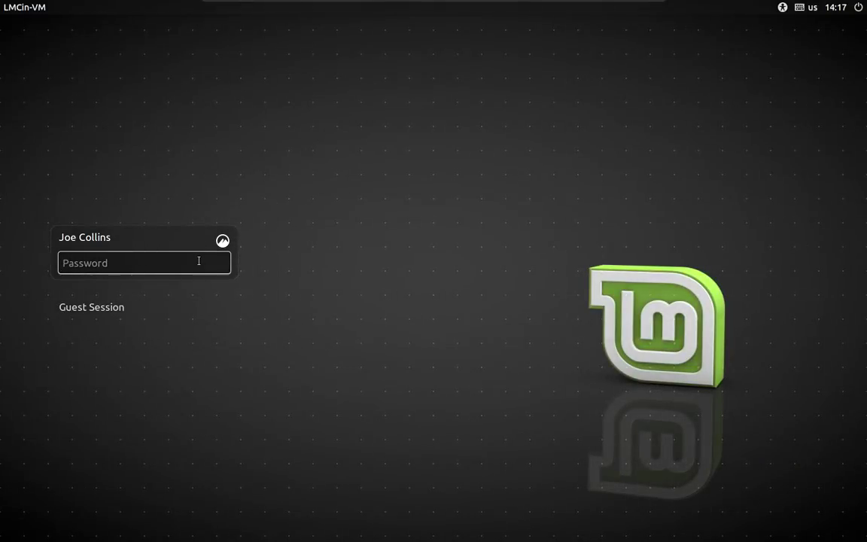
type("********")
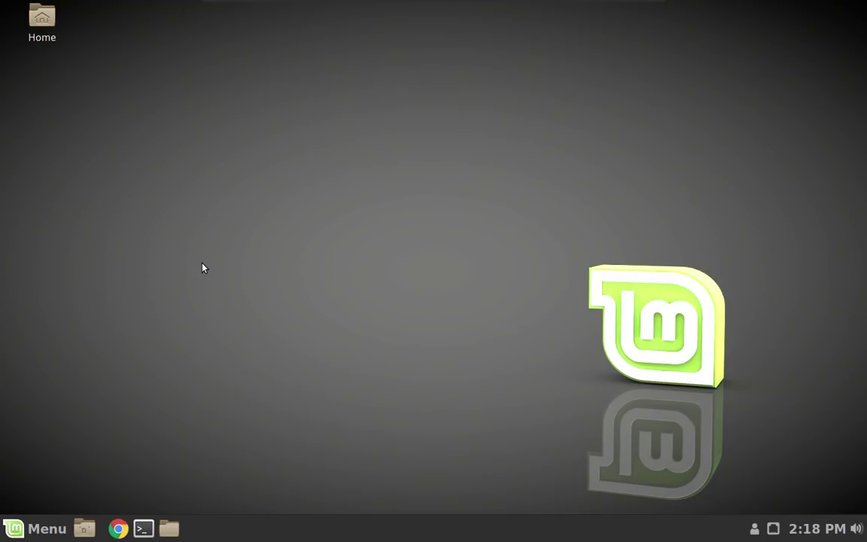
key("F12")
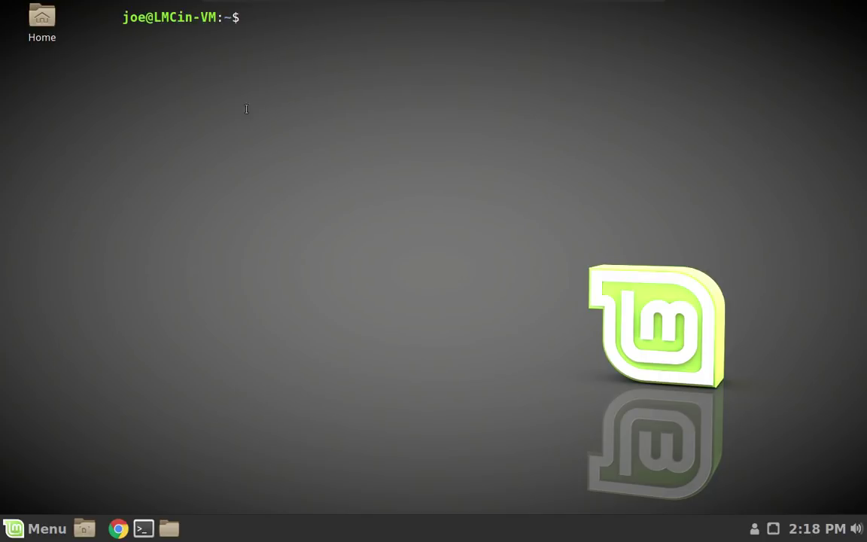